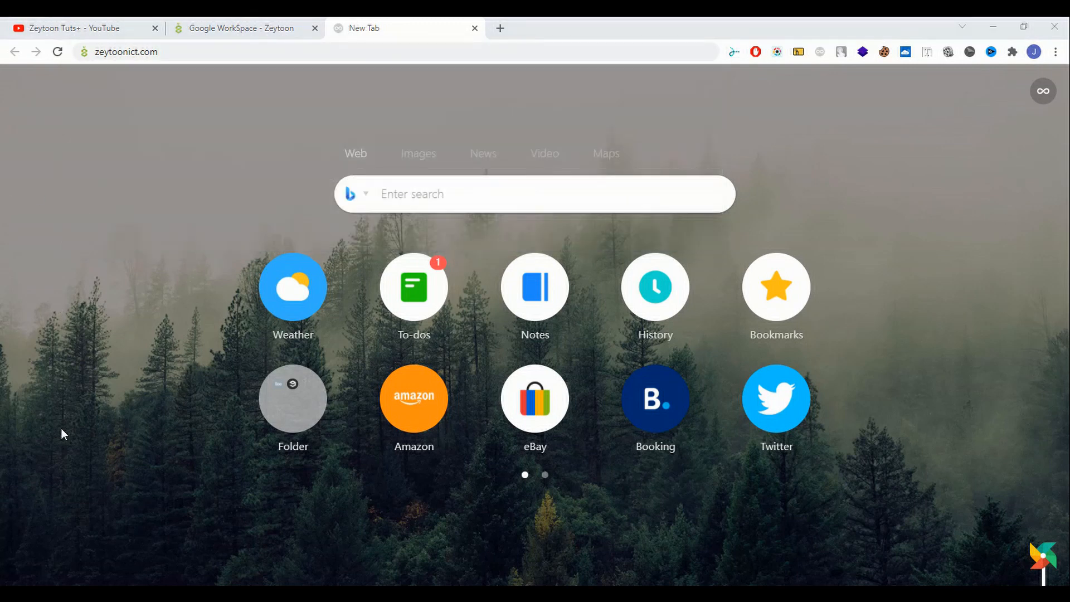
- Go to the zeytoon.ws/cpanel redirect to reach the cPanel login page with saved credentials
left_click(172, 52)
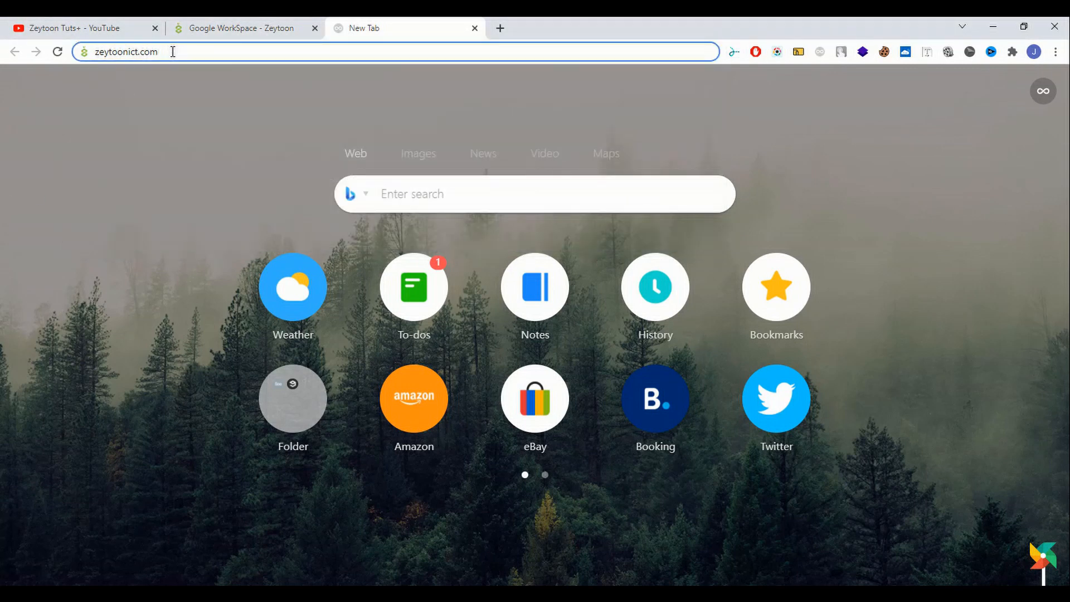
type("zeyt")
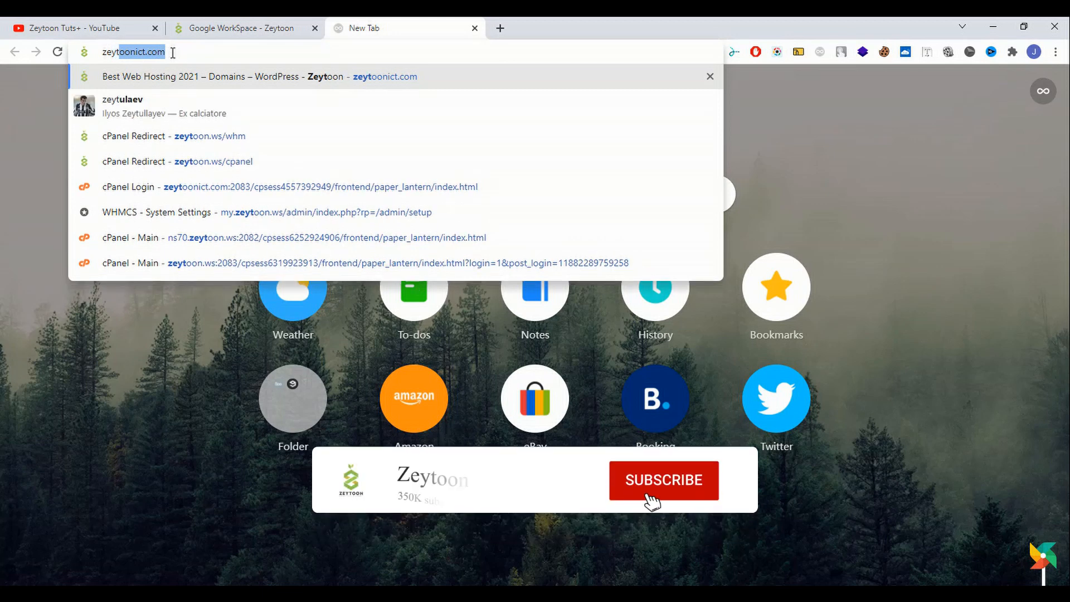
key("Left")
key("Left")
key("Left")
key("Left")
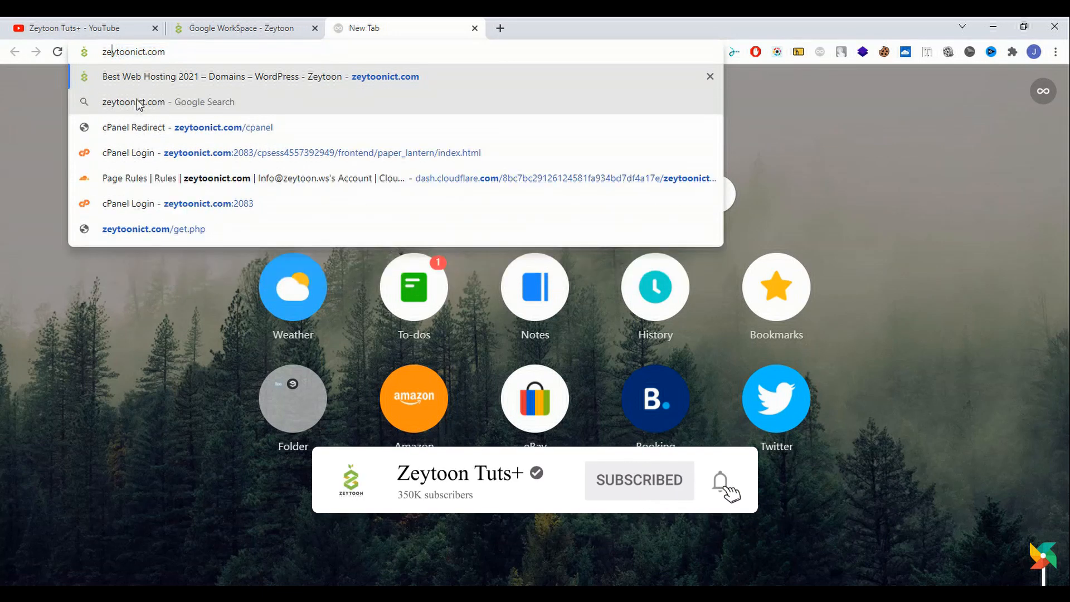
key("Down")
key("Down")
key("Down")
key("Down")
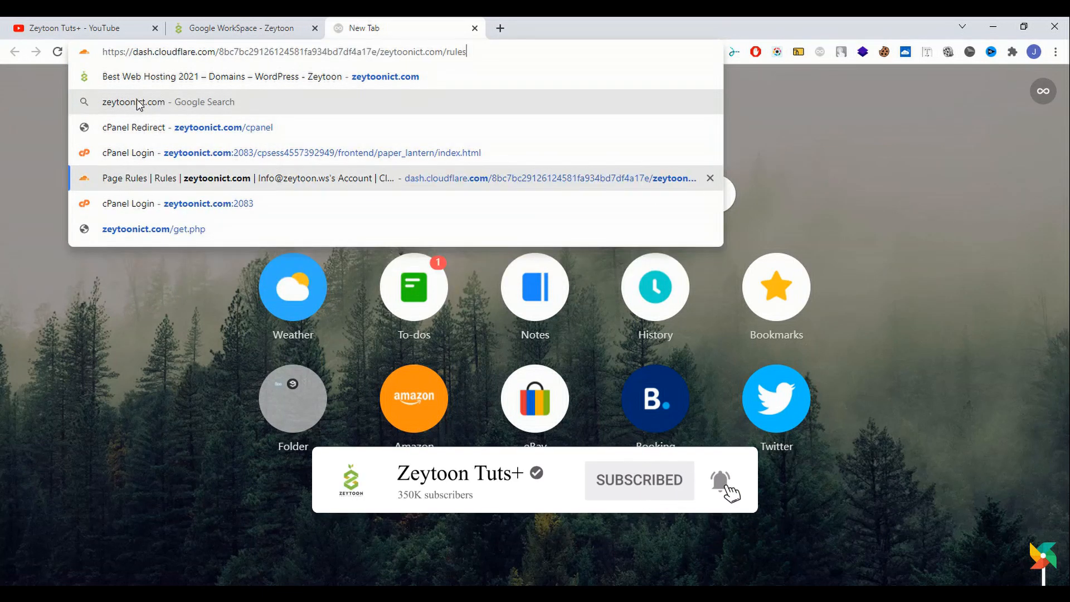
key("Up")
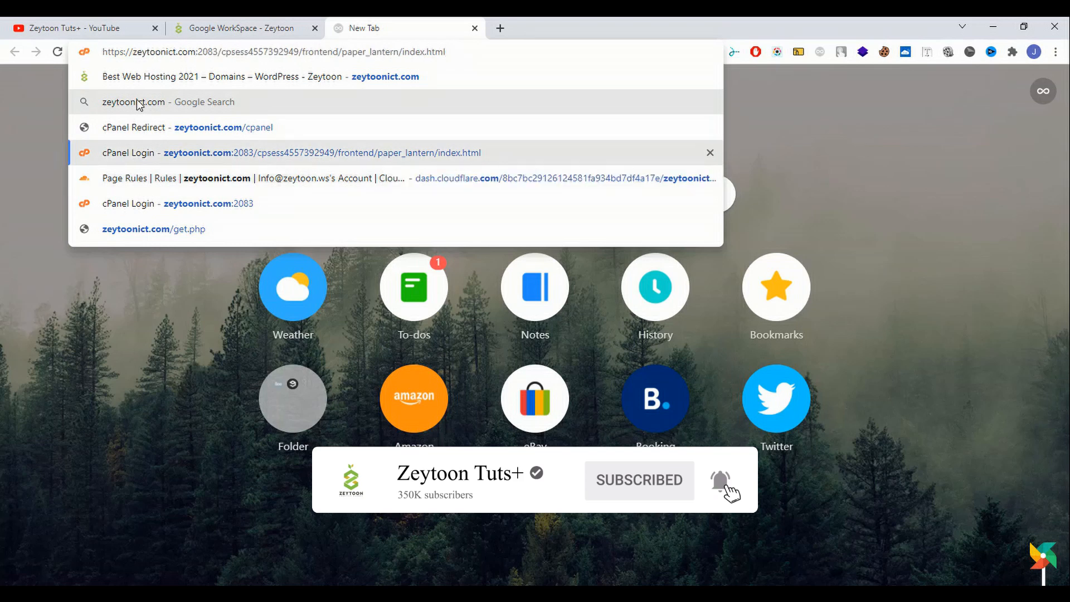
key("ctrl+a")
type("zeytoon")
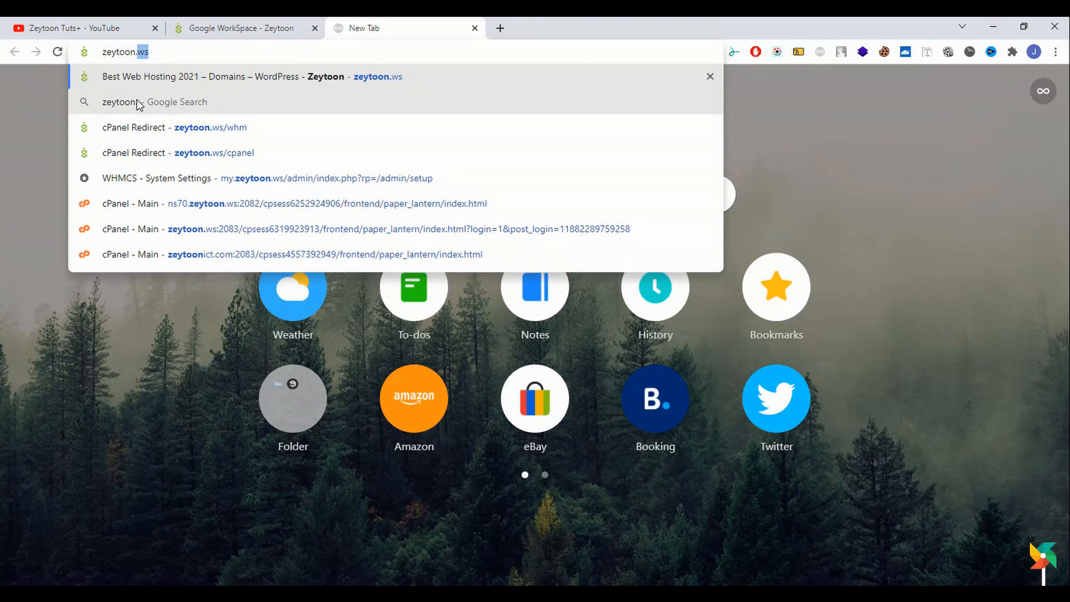
key("Down")
key("Down")
key("Down")
key("Return")
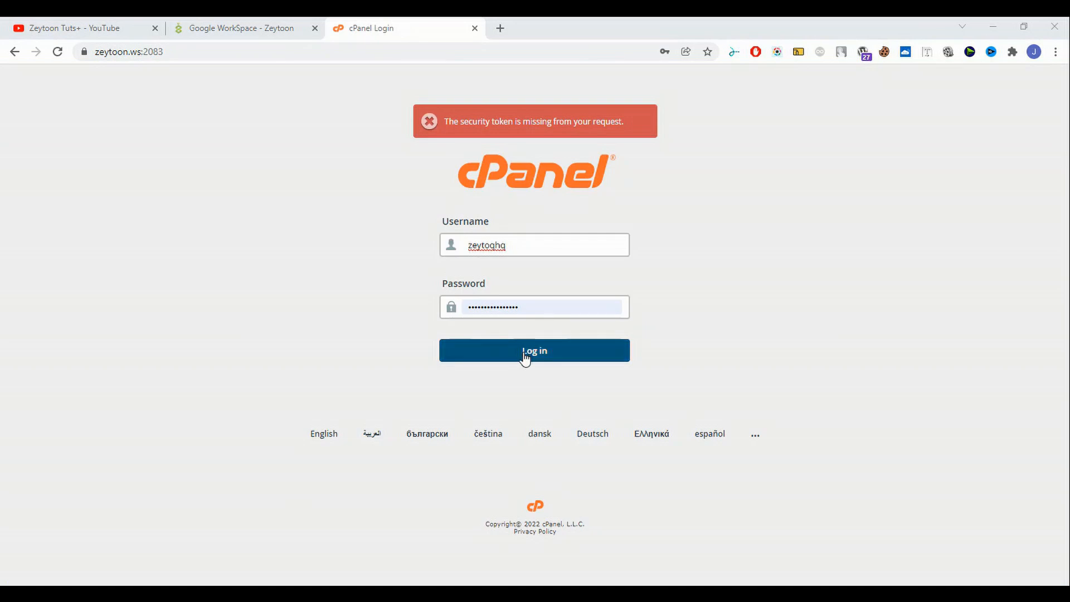
- Log in to cPanel and open Email Accounts in a new background tab
left_click(525, 357)
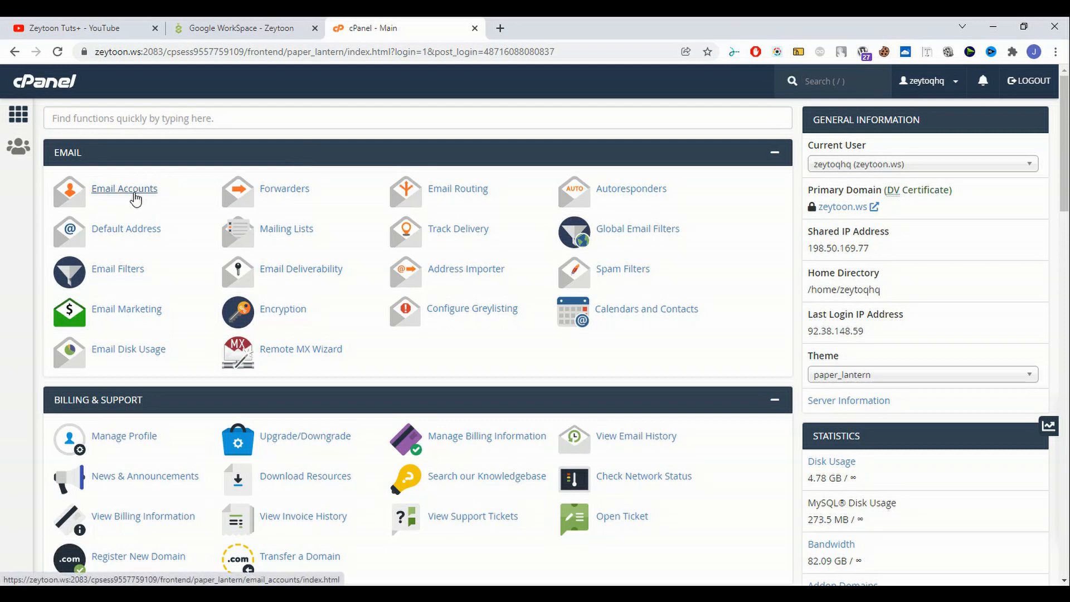
right_click(123, 199)
left_click(162, 221)
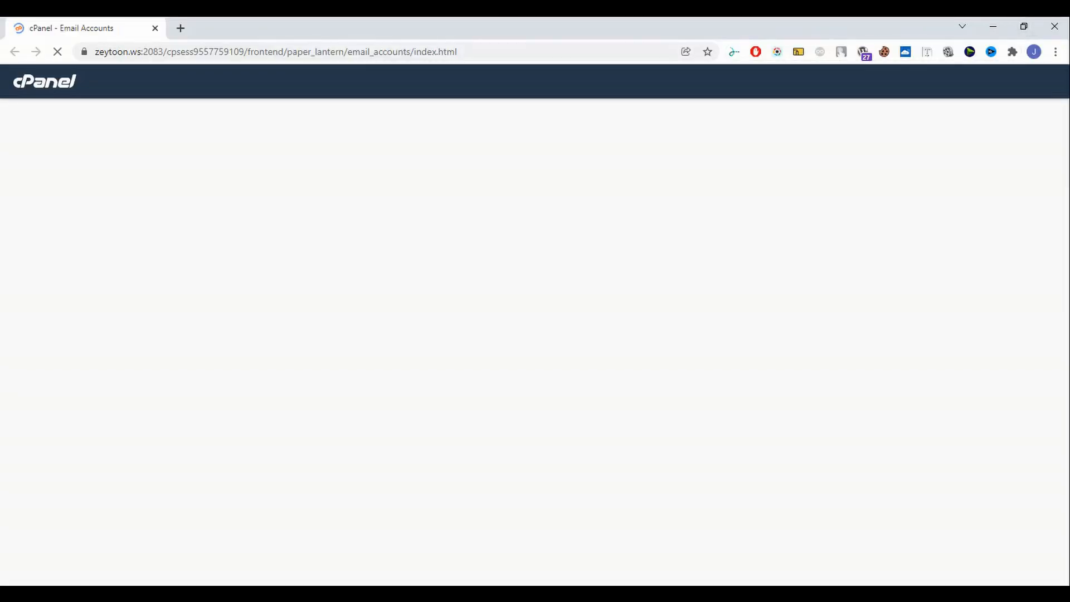
left_click(1054, 26)
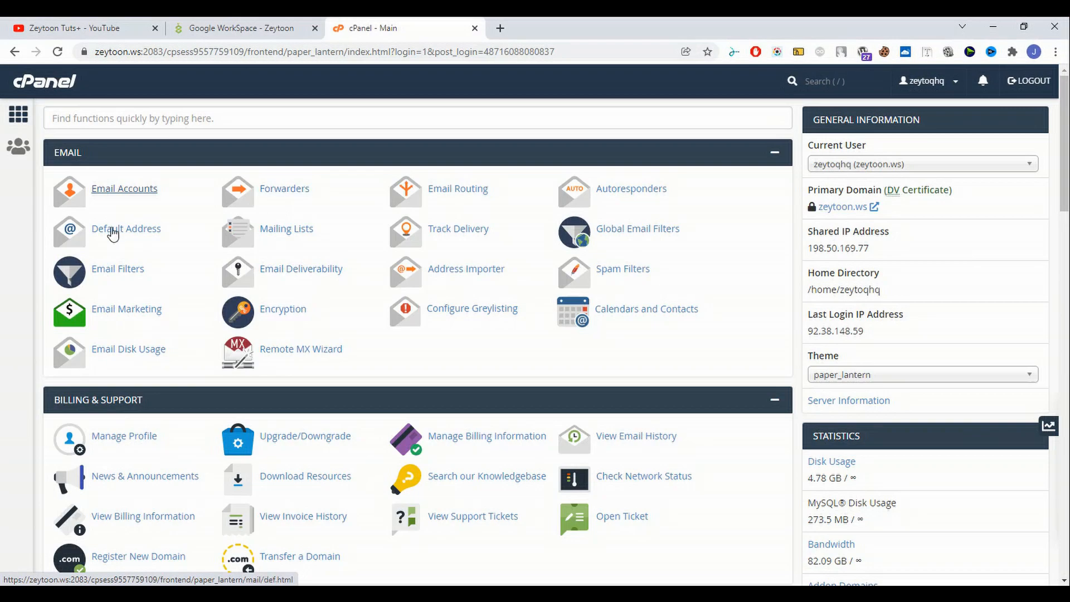
right_click(133, 192)
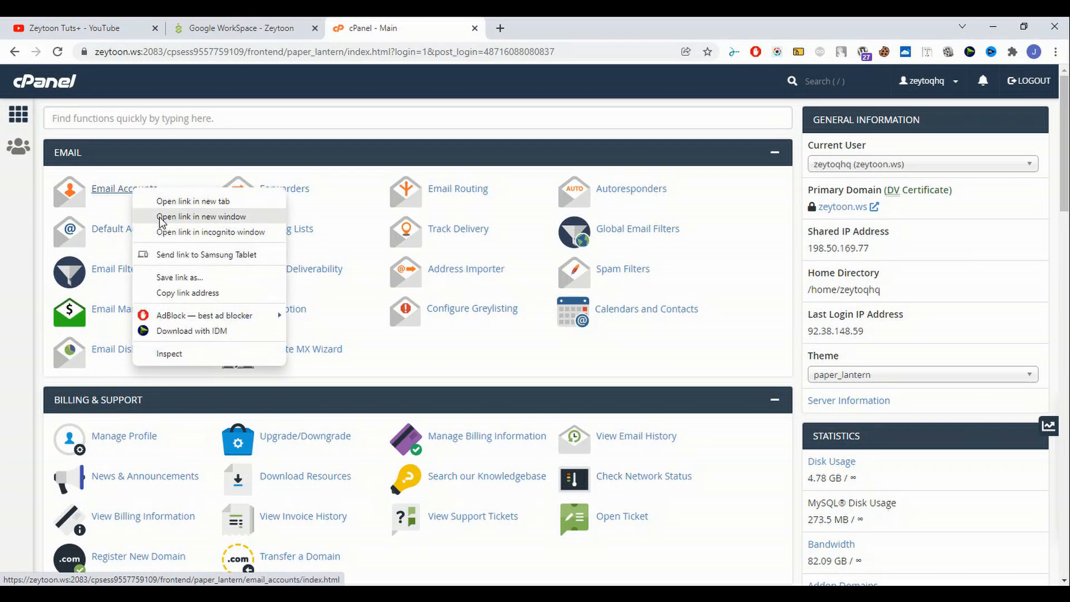
left_click(210, 202)
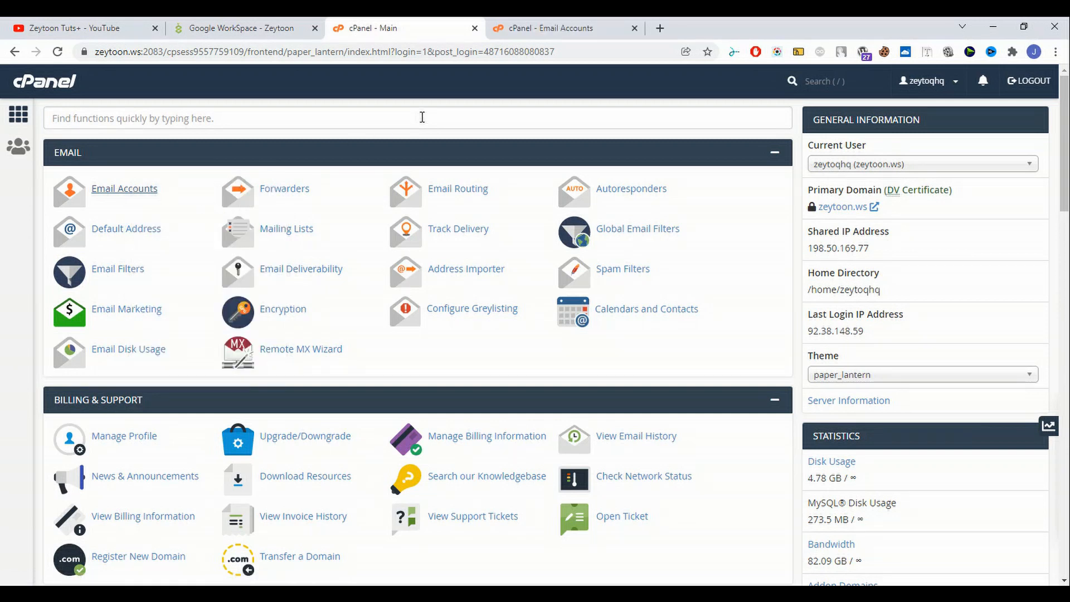
- In the Email Accounts tab, start a new account with + Create
left_click(580, 25)
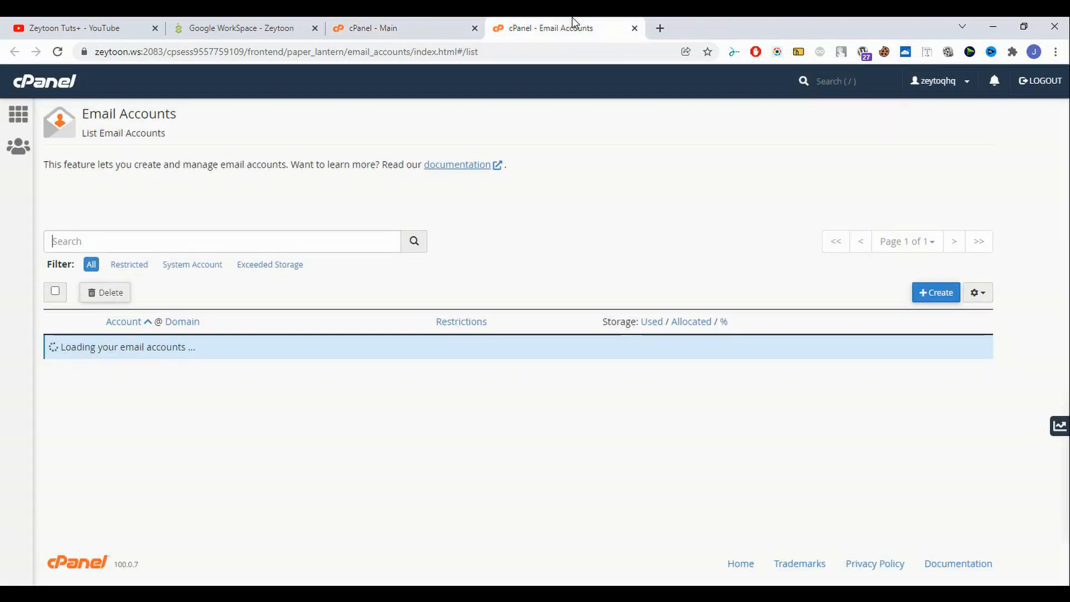
scroll(164, 202, "down", 3)
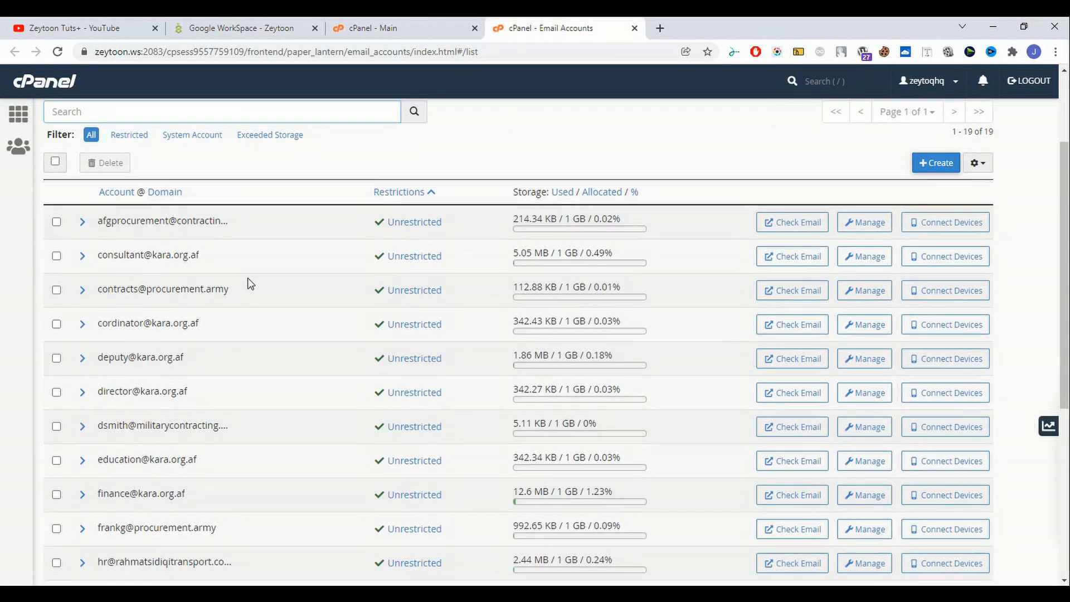
scroll(246, 282, "up", 3)
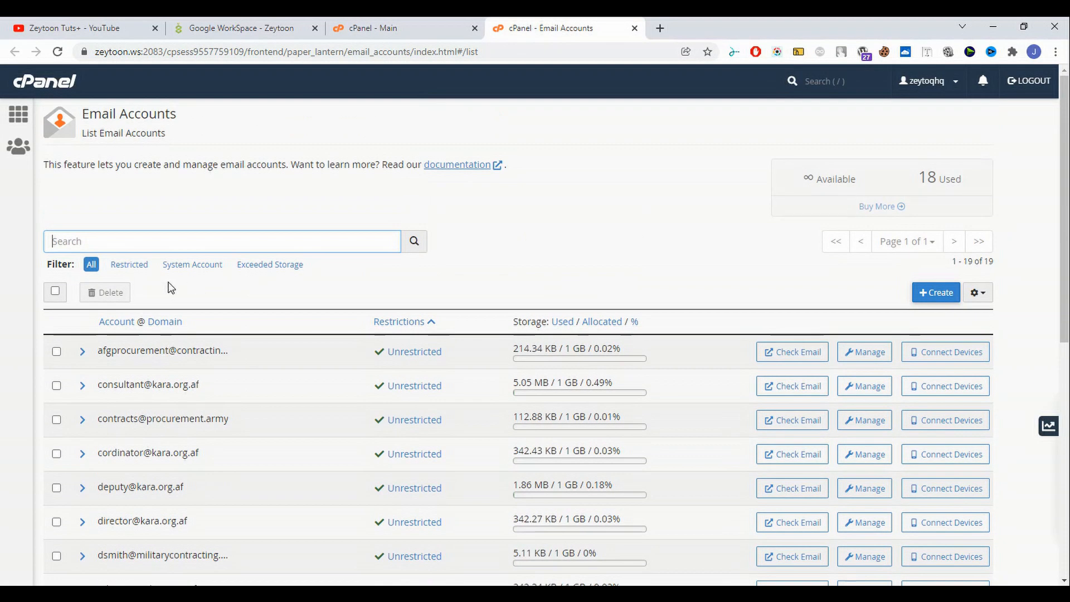
left_click(936, 296)
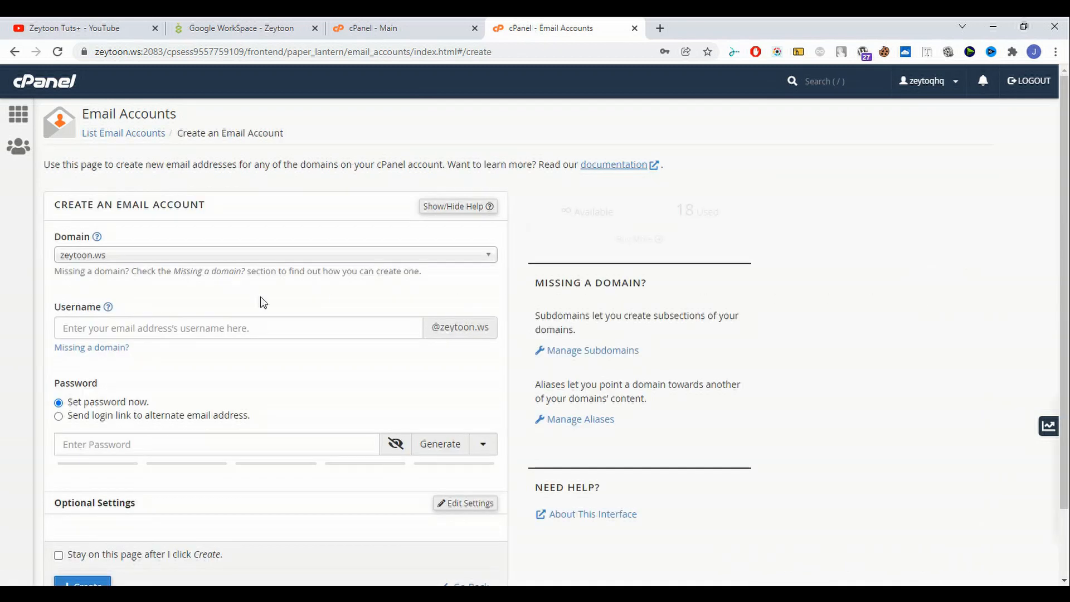
- Choose militarycontracting.co.uk as the new account's domain
left_click(184, 258)
scroll(238, 359, "down", 1)
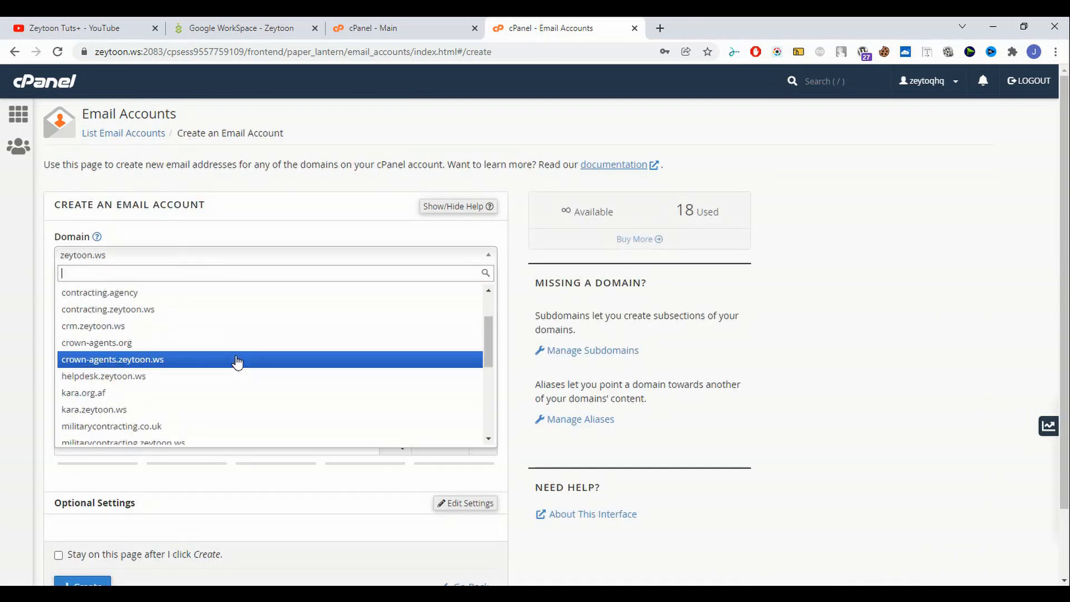
scroll(241, 403, "up", 1)
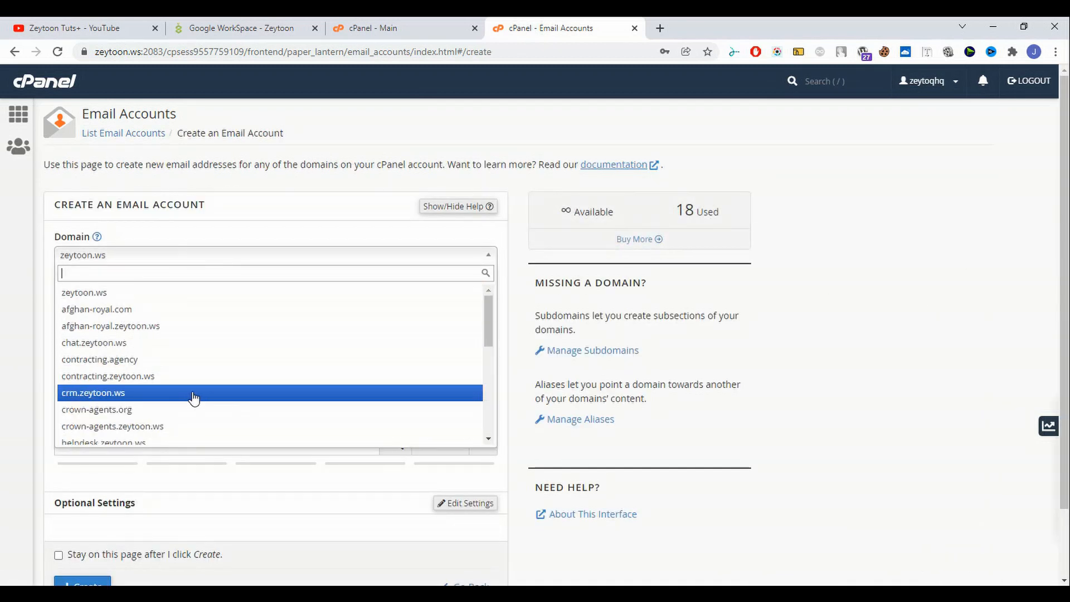
scroll(281, 372, "down", 1)
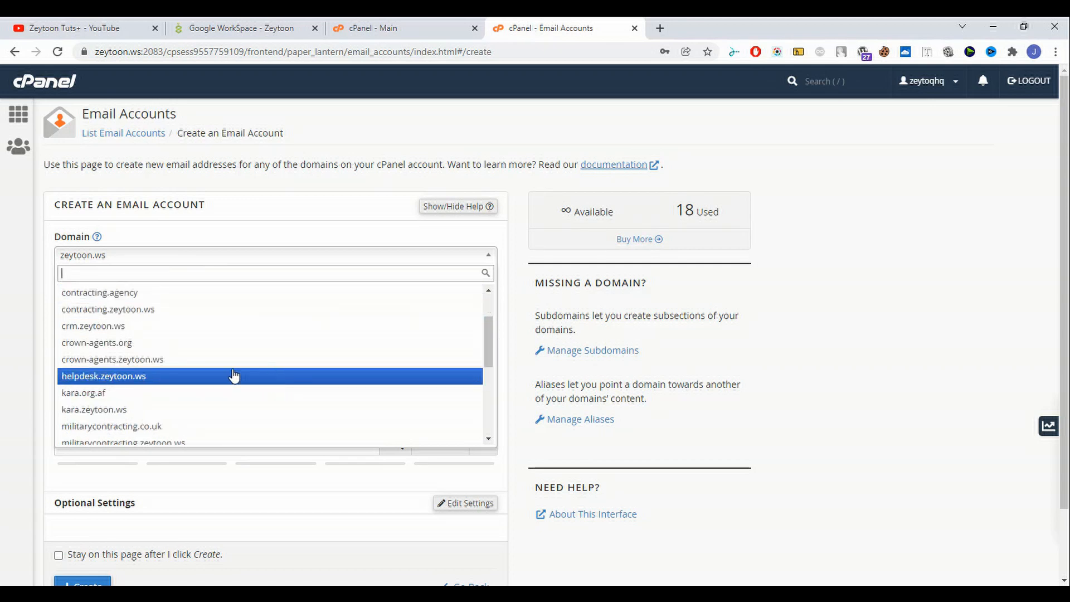
left_click(180, 436)
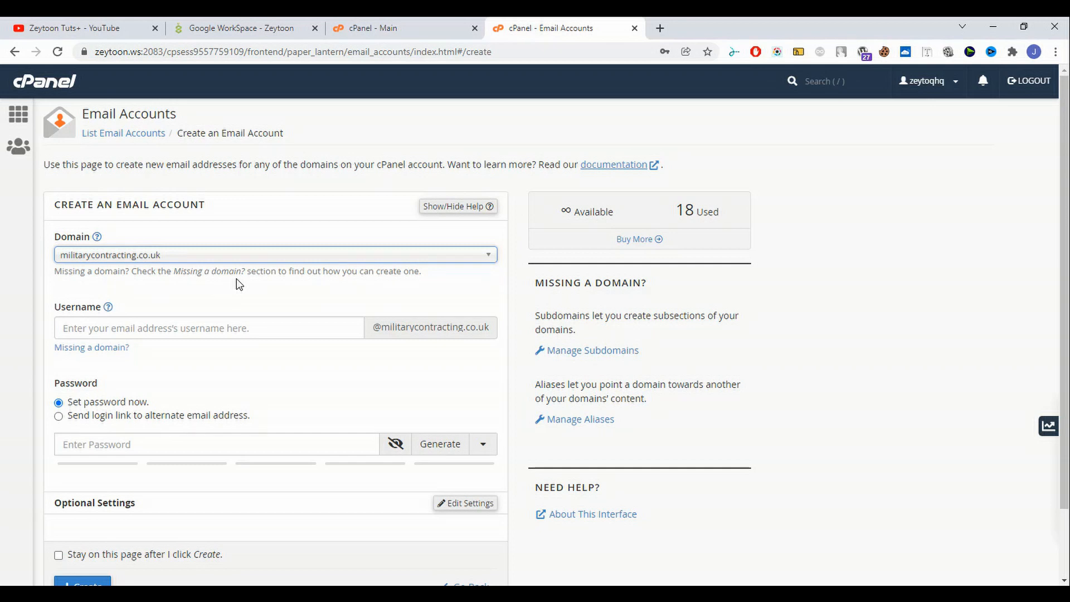
- Enter username test and generate a password rated strength 100
left_click(223, 333)
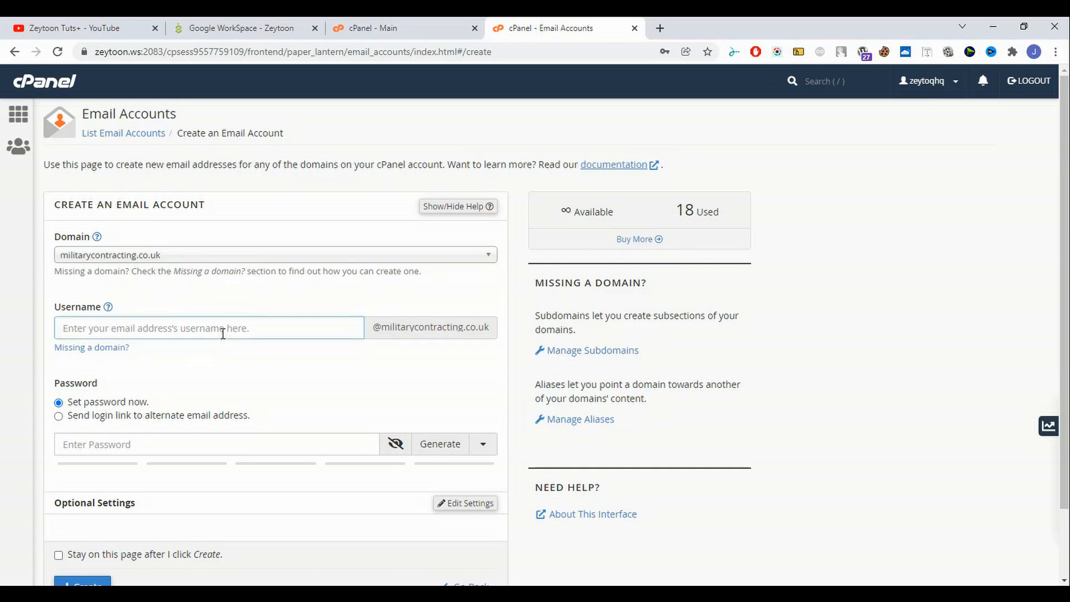
type("test")
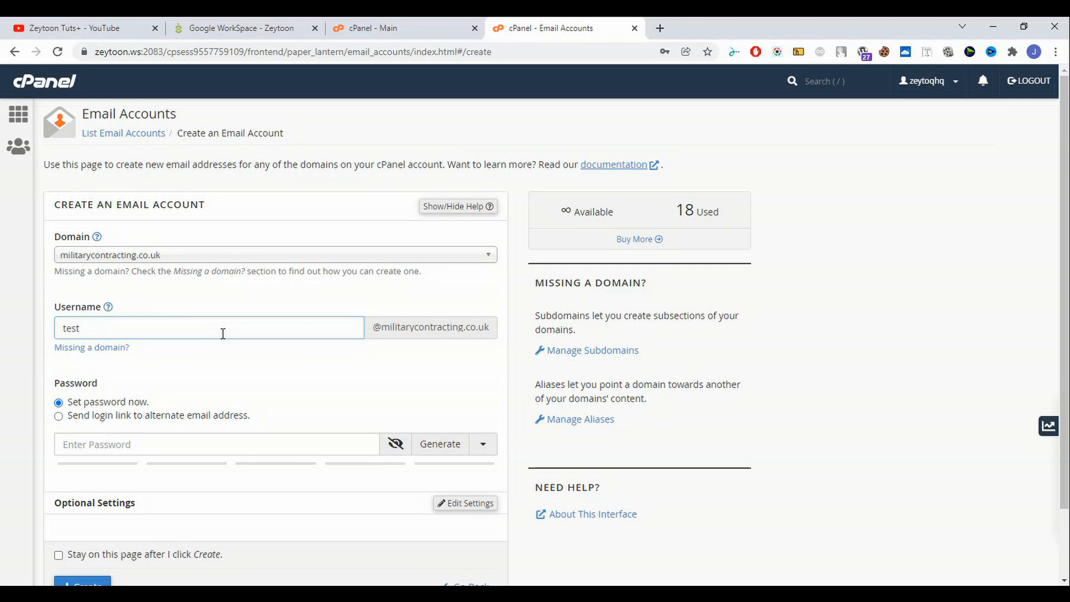
key("ctrl+a")
scroll(218, 358, "down", 2)
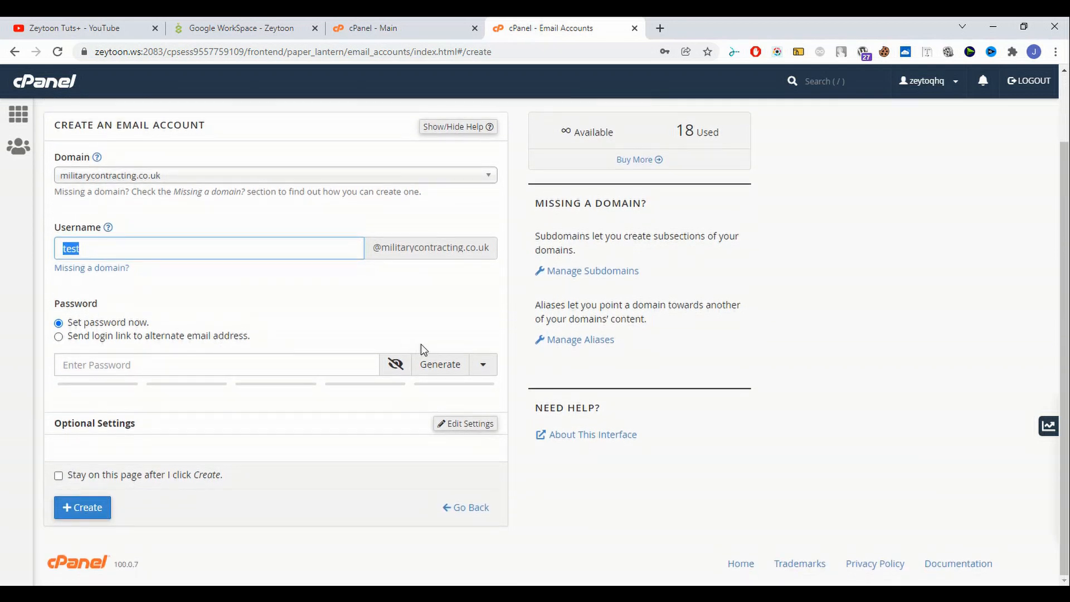
left_click(439, 369)
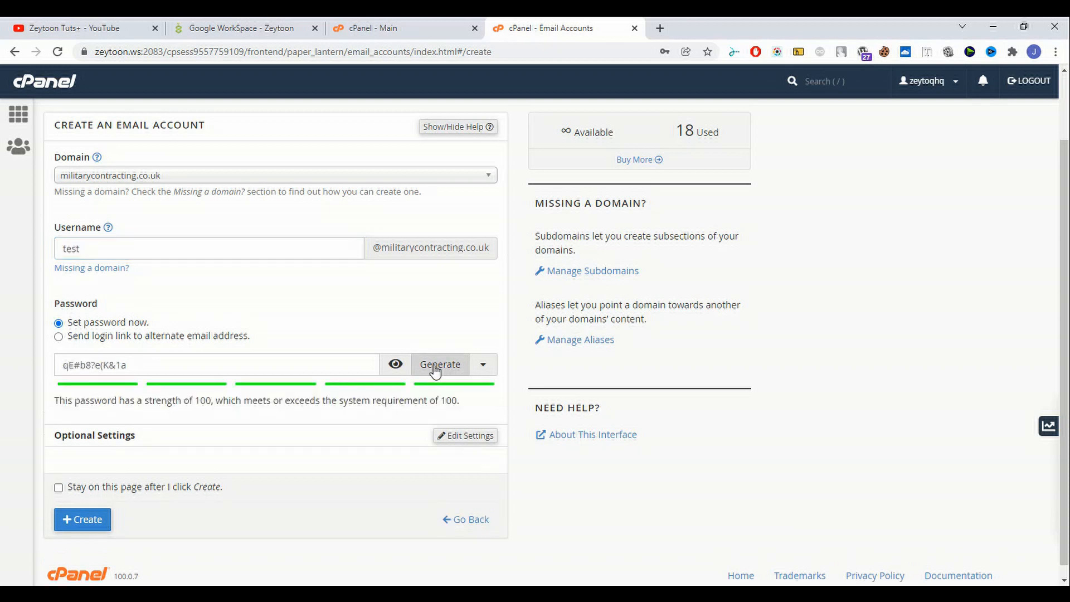
left_click_drag(212, 368, 2, 369)
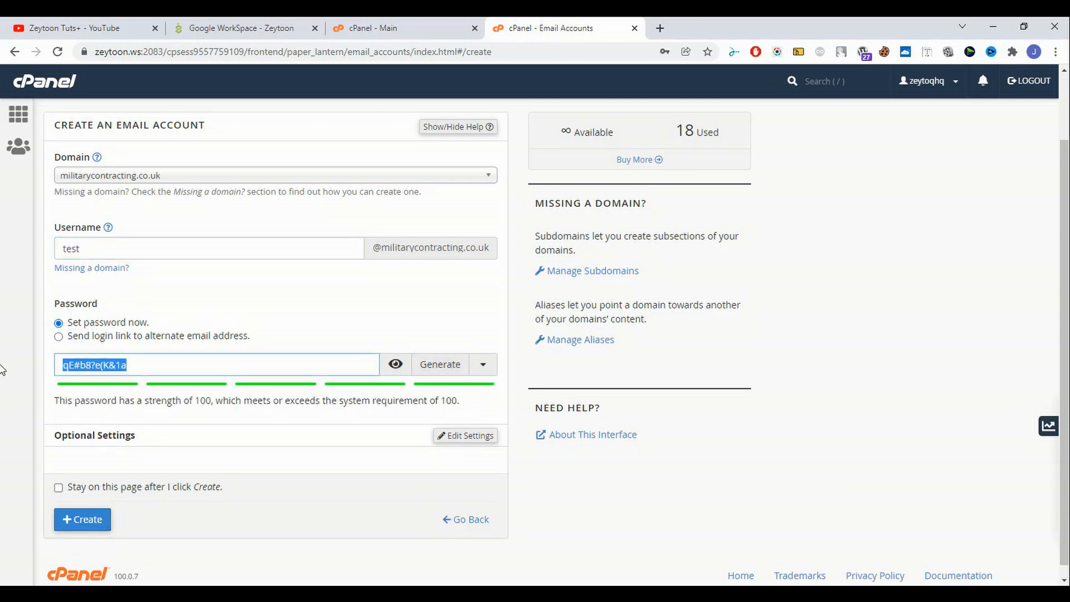
scroll(119, 426, "down", 1)
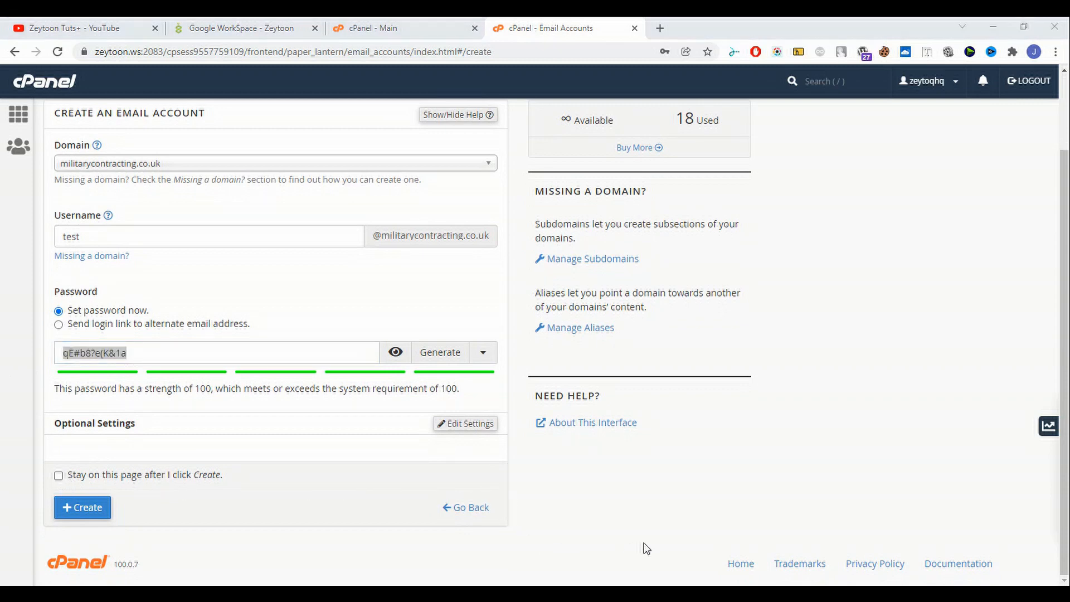
scroll(357, 447, "up", 2)
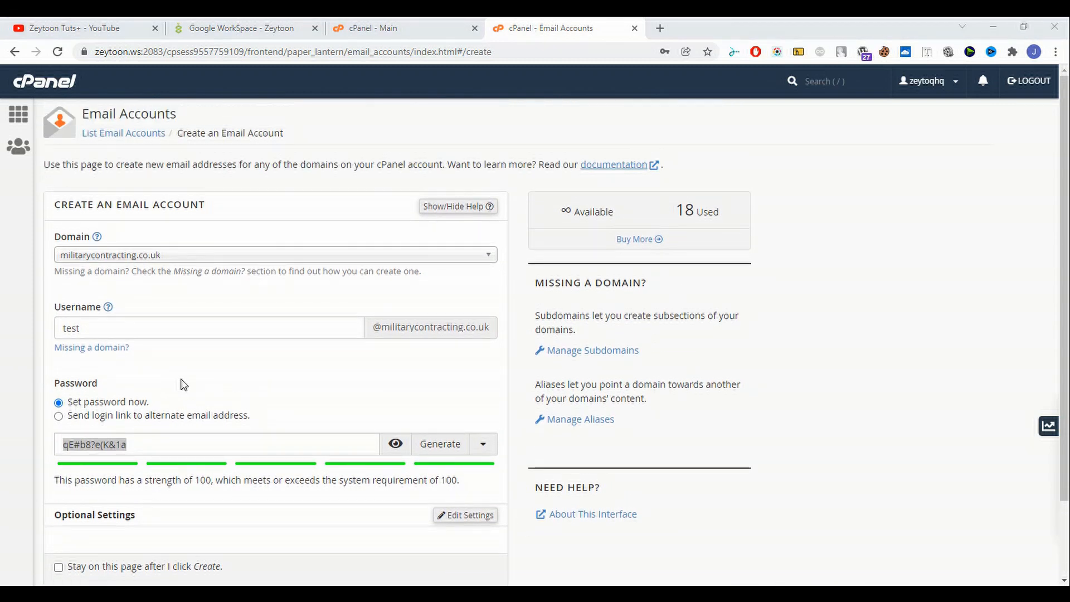
scroll(182, 384, "down", 2)
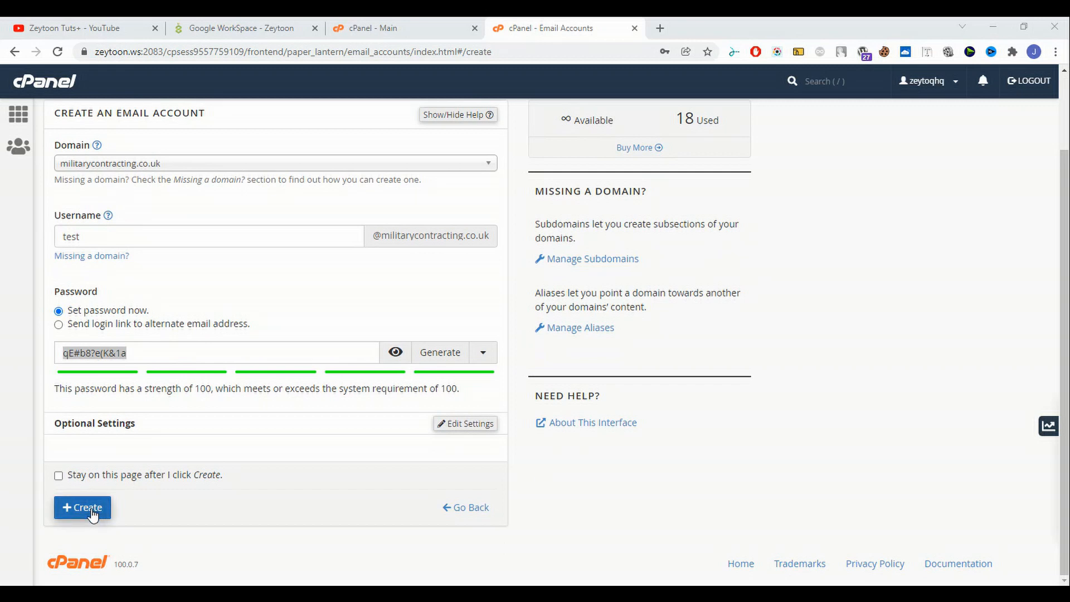
- Set storage space to 1024 MB in Optional Settings and create the test mailbox
left_click(470, 424)
scroll(249, 405, "down", 3)
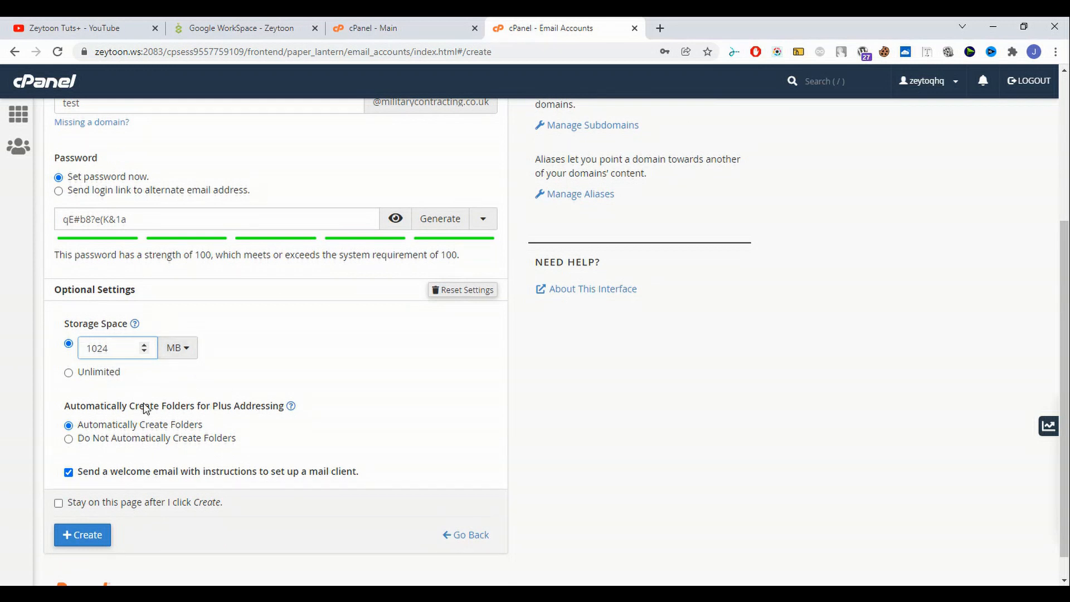
left_click(136, 353)
scroll(126, 395, "up", 2)
scroll(126, 396, "up", 1)
scroll(126, 396, "down", 4)
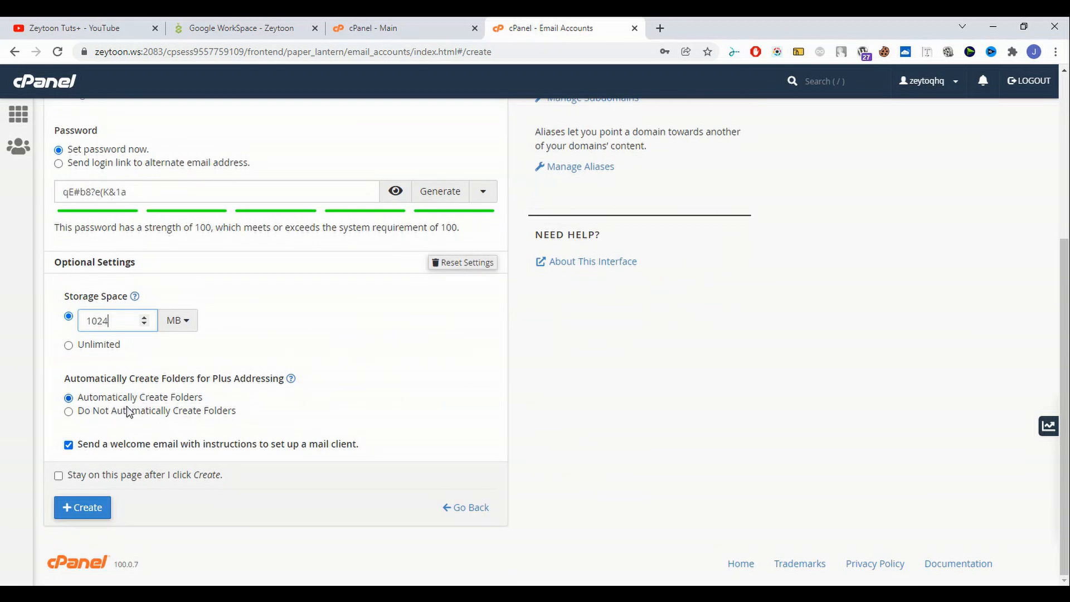
left_click(82, 510)
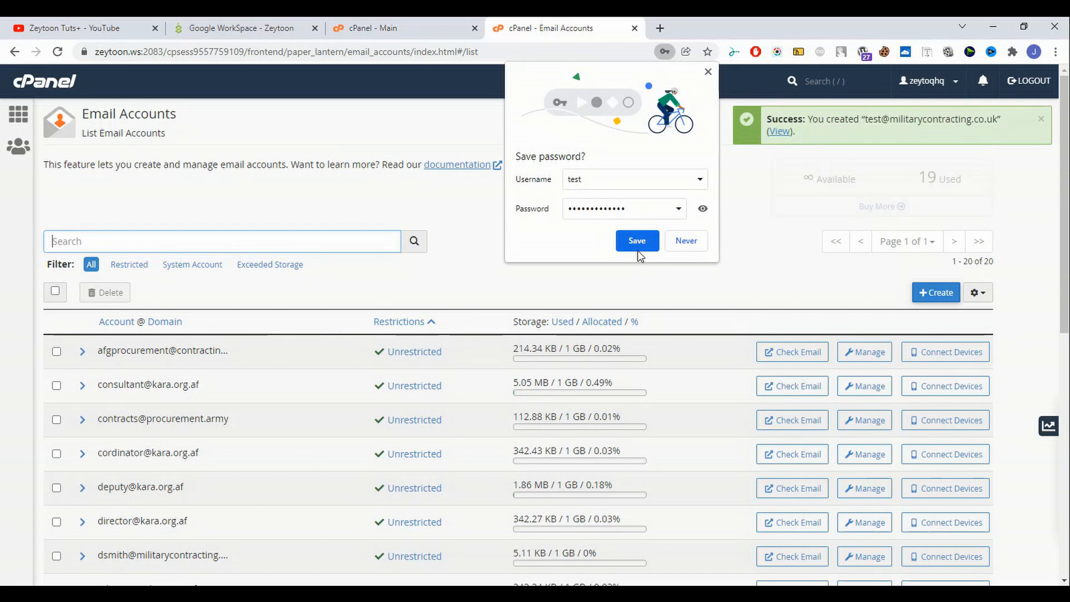
- Save the new password in Chrome and find the test account in the list
left_click(637, 244)
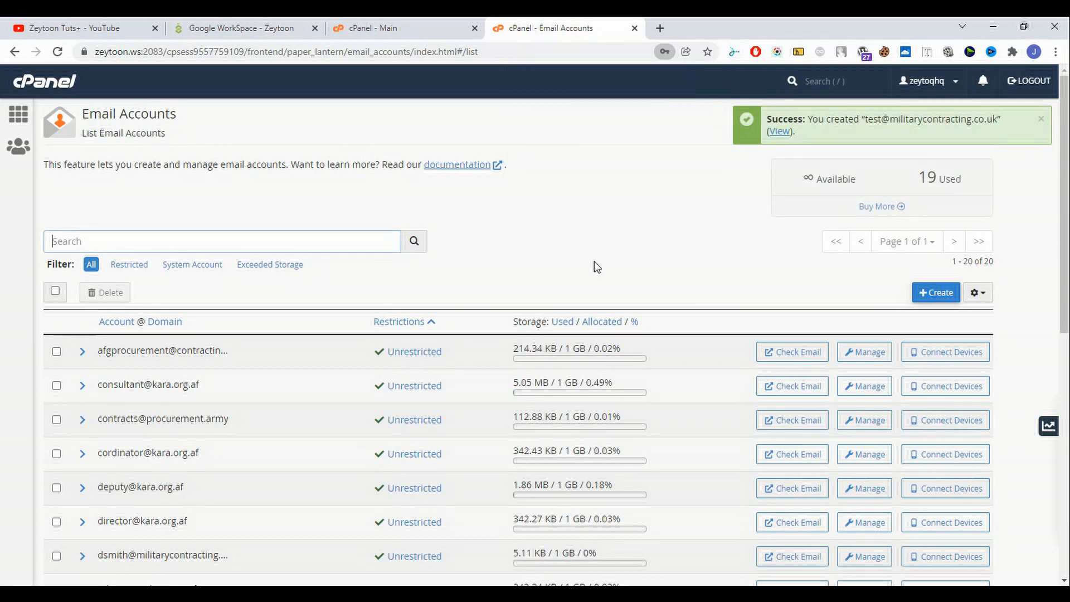
scroll(509, 310, "down", 6)
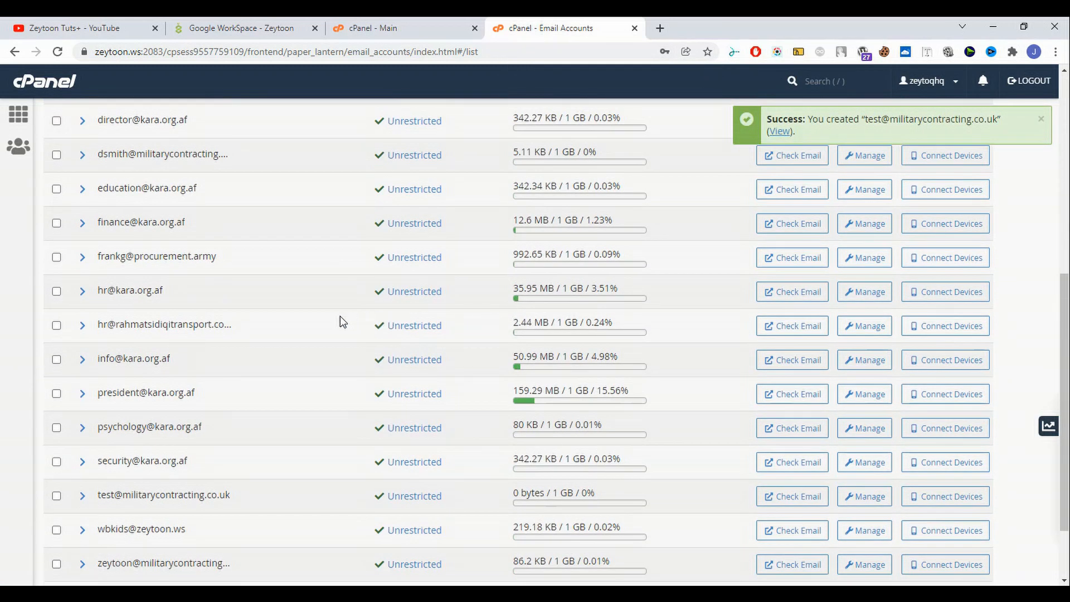
key("ctrl+f")
type("test")
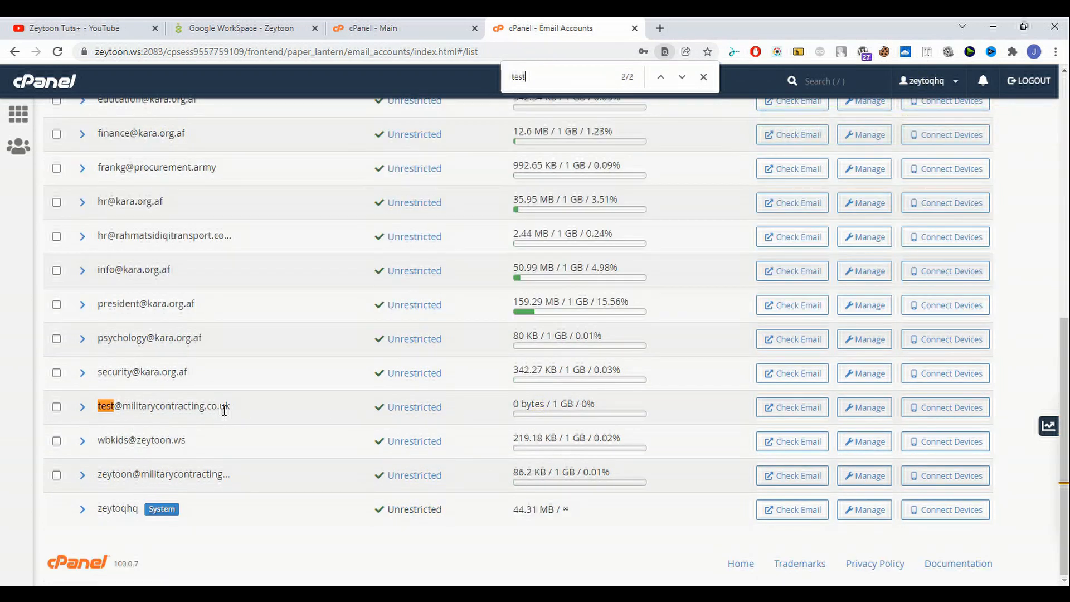
- Open the test account's Check Email webmail and management page in new tabs, viewing webmail
right_click(769, 413)
left_click(824, 244)
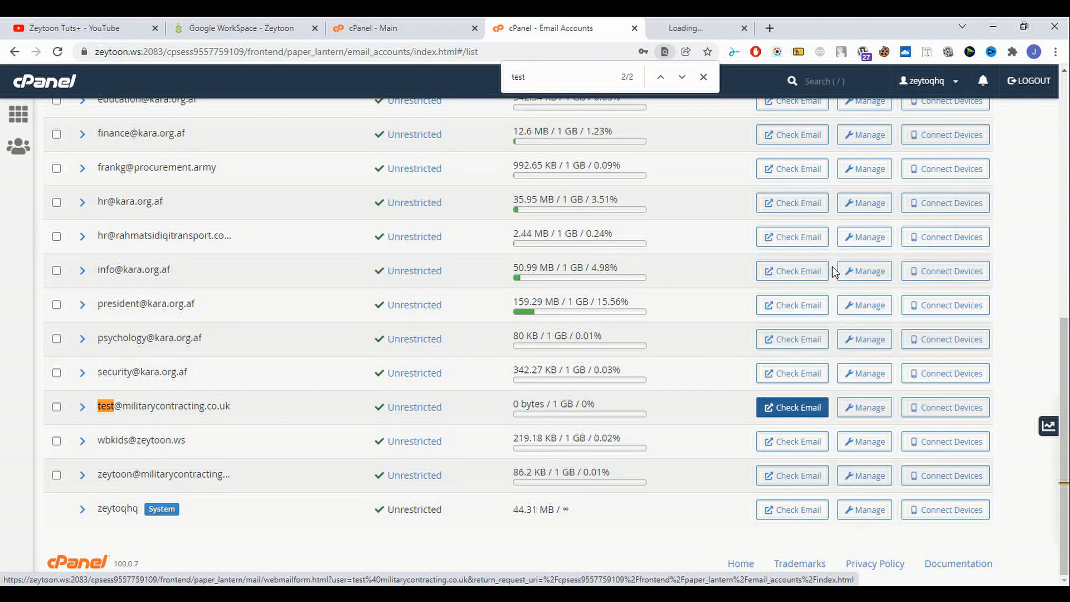
right_click(850, 406)
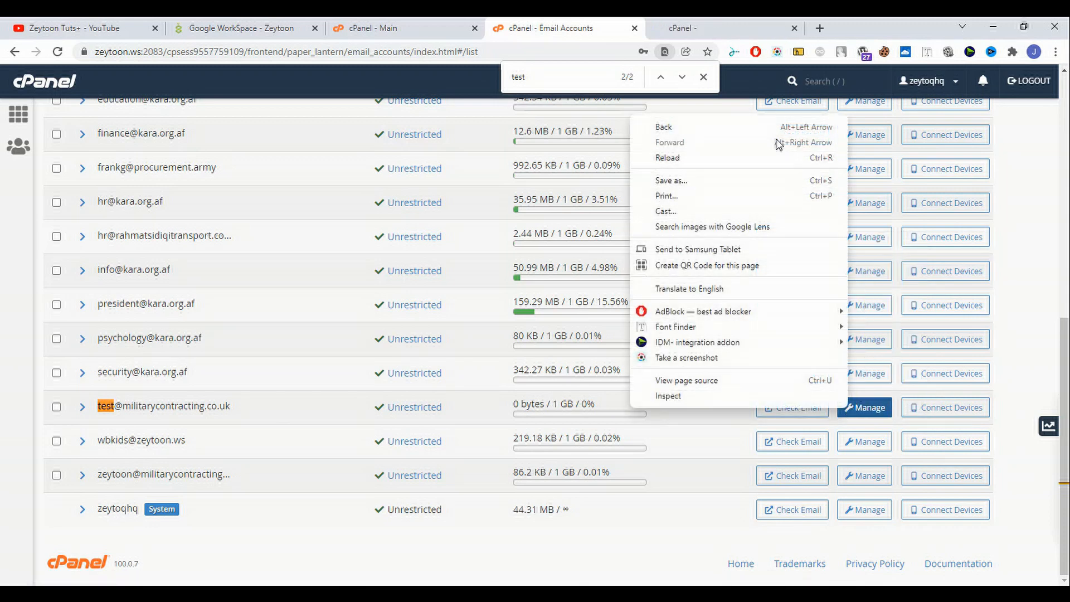
right_click(880, 411)
left_click(881, 412)
left_click(725, 28)
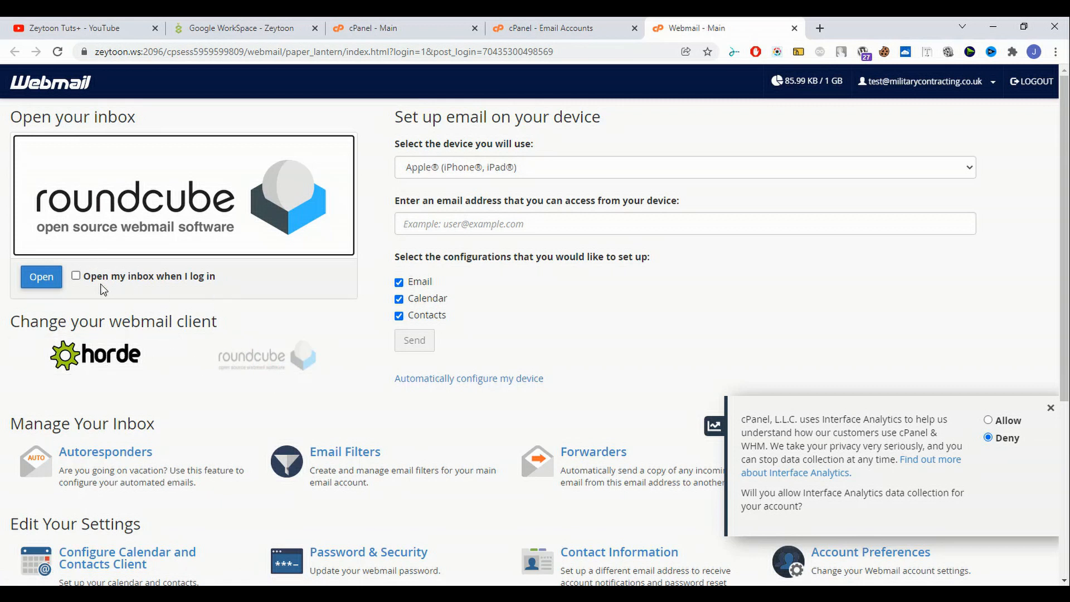
- Open the test mailbox in Roundcube and view its inbox tab
left_click(49, 287)
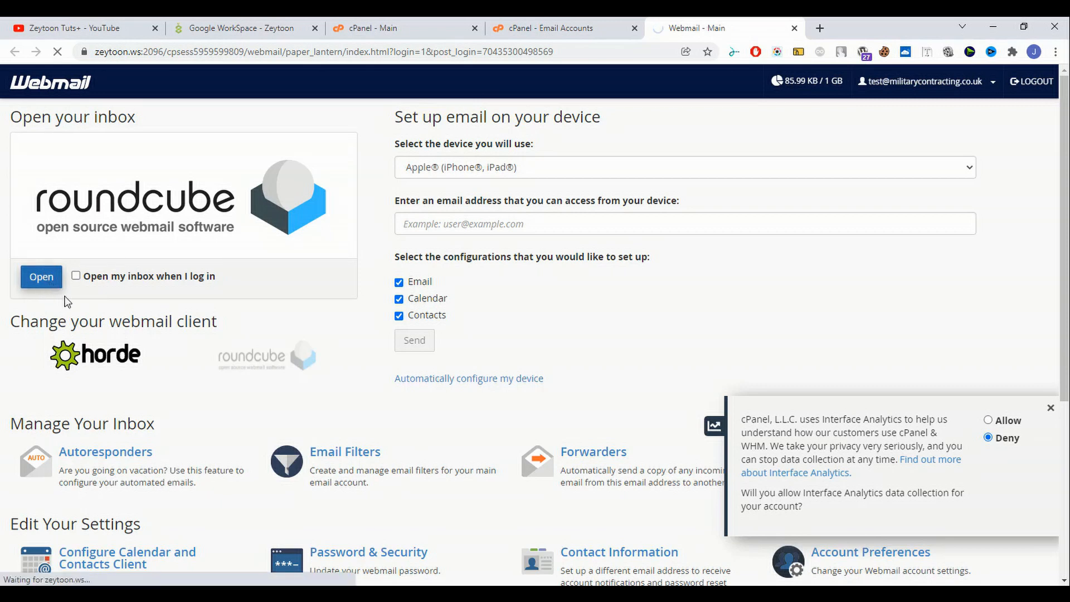
scroll(81, 368, "down", 5)
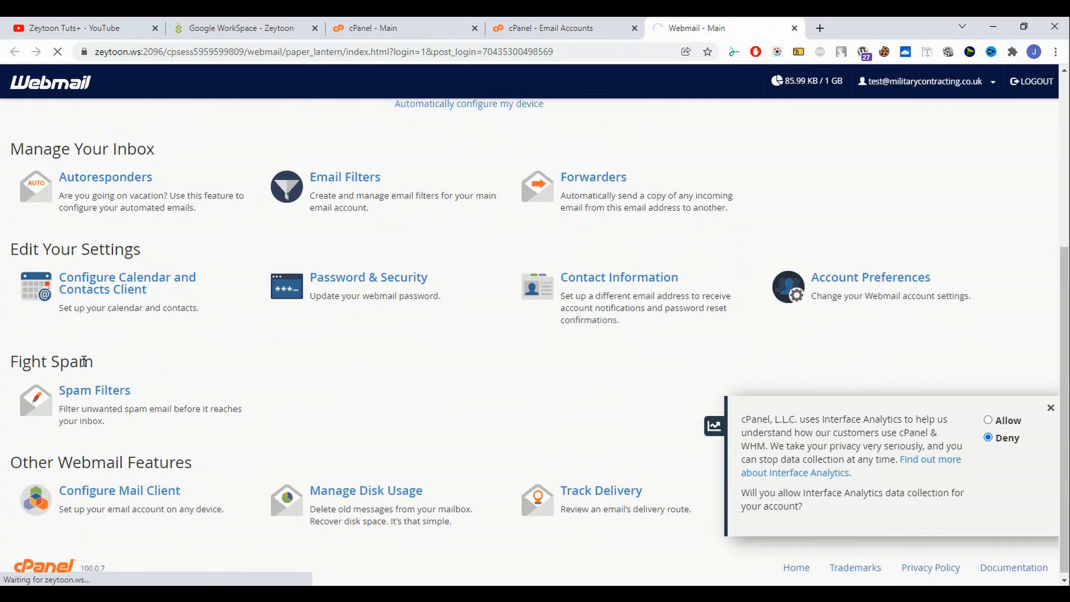
scroll(281, 432, "up", 5)
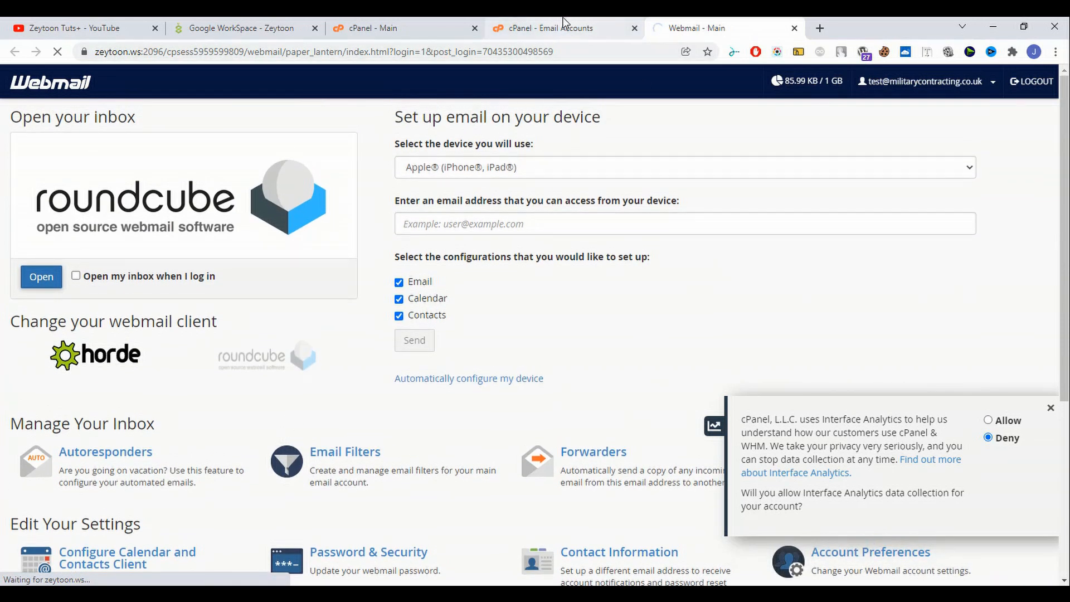
left_click(563, 23)
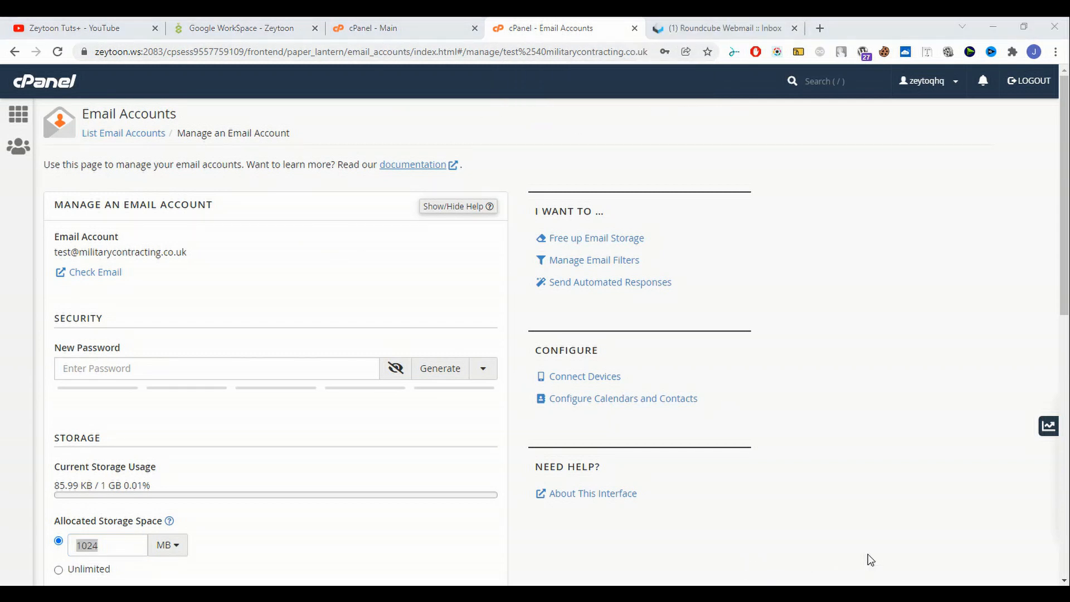
left_click(696, 23)
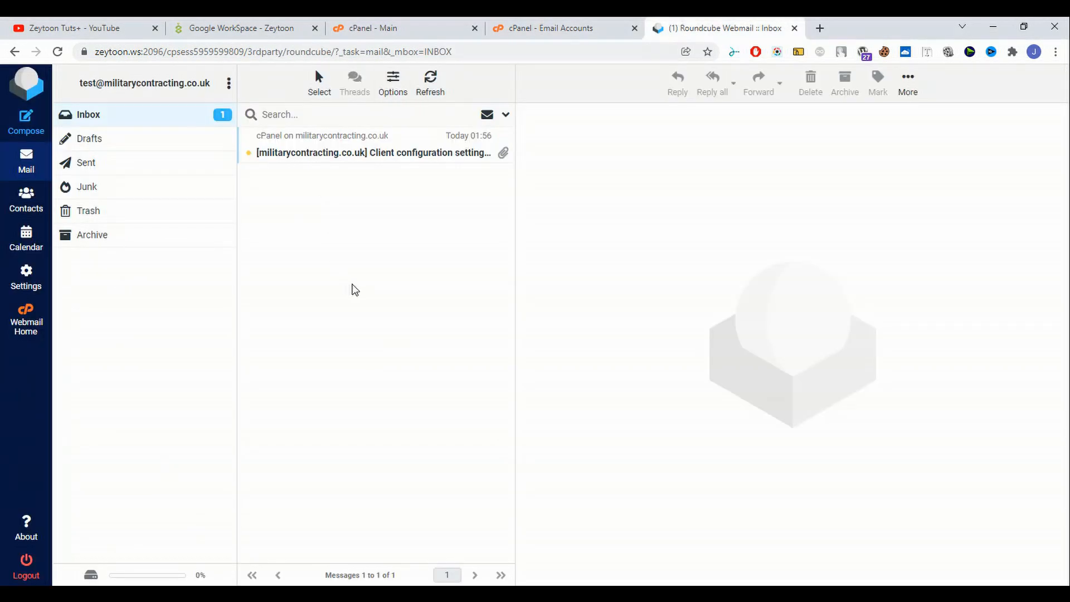
- Read the client configuration message's IMAP, POP3 and SMTP settings, then return to Manage an Email Account
left_click(413, 159)
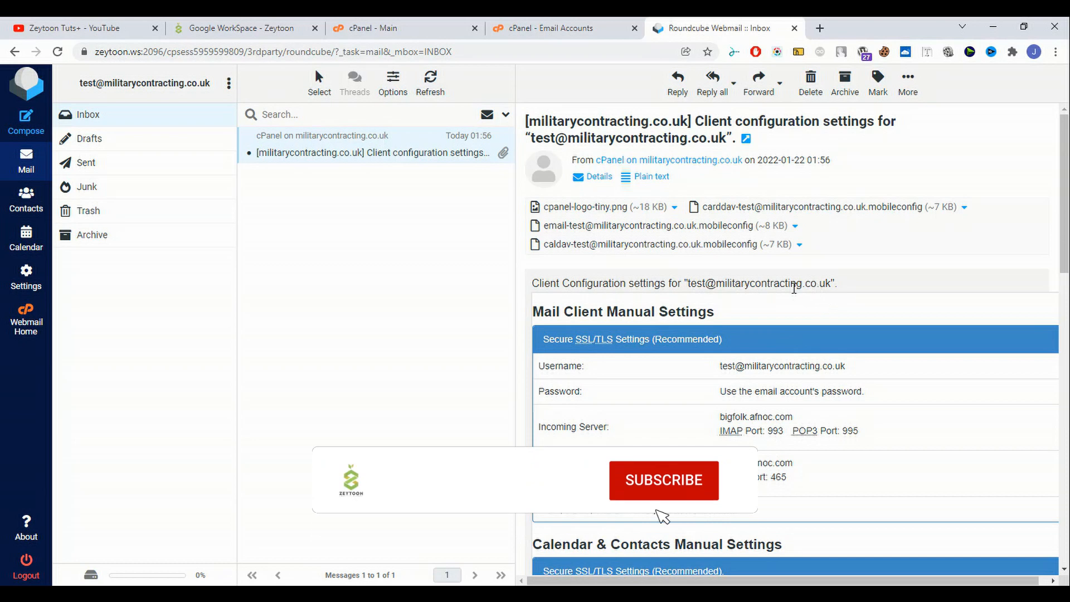
left_click(533, 25)
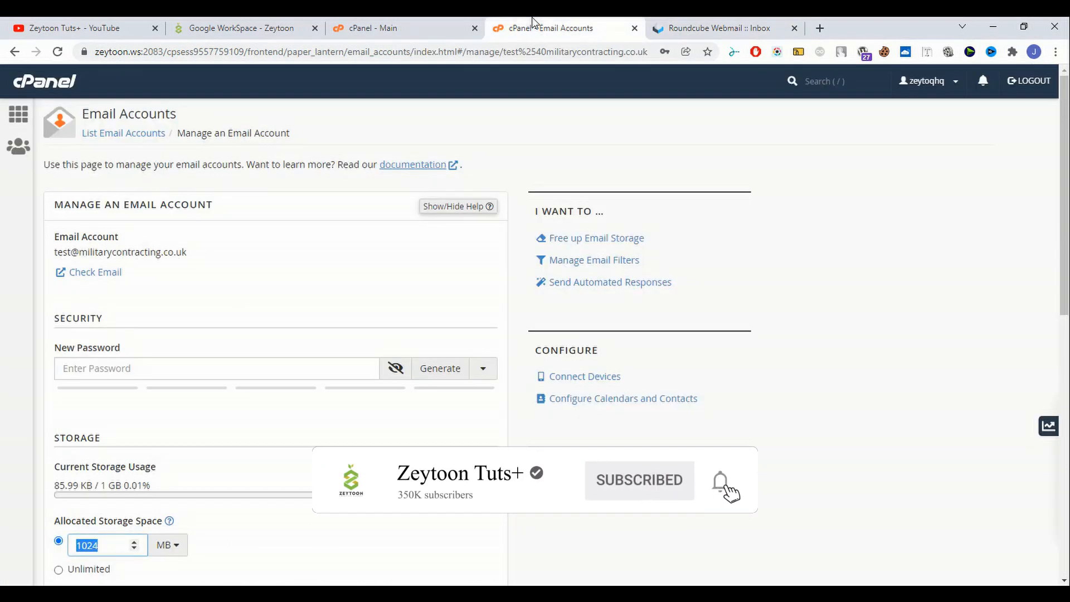
left_click(747, 25)
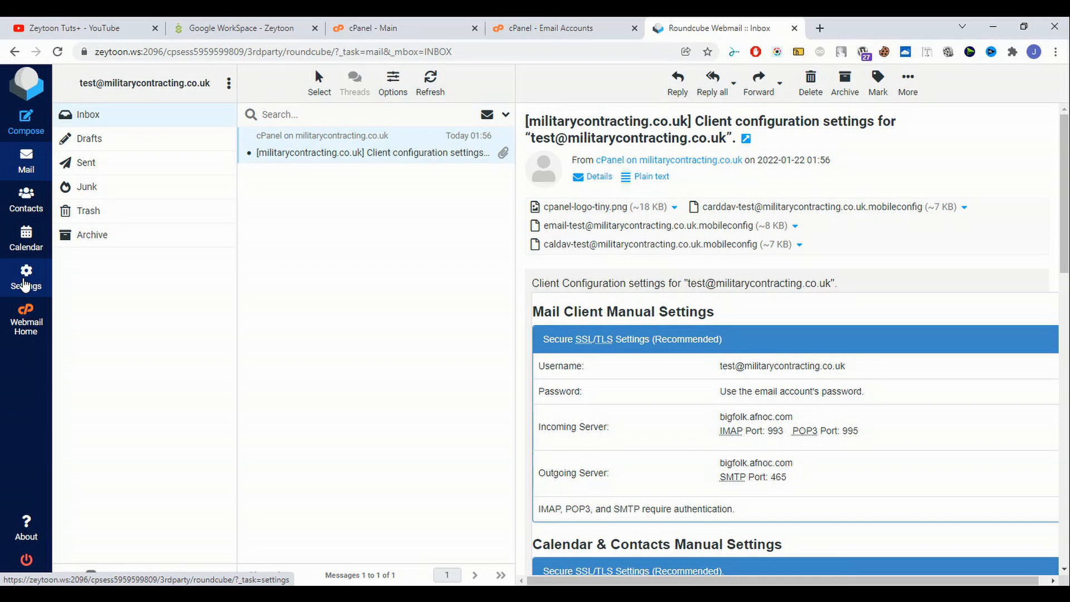
left_click(558, 26)
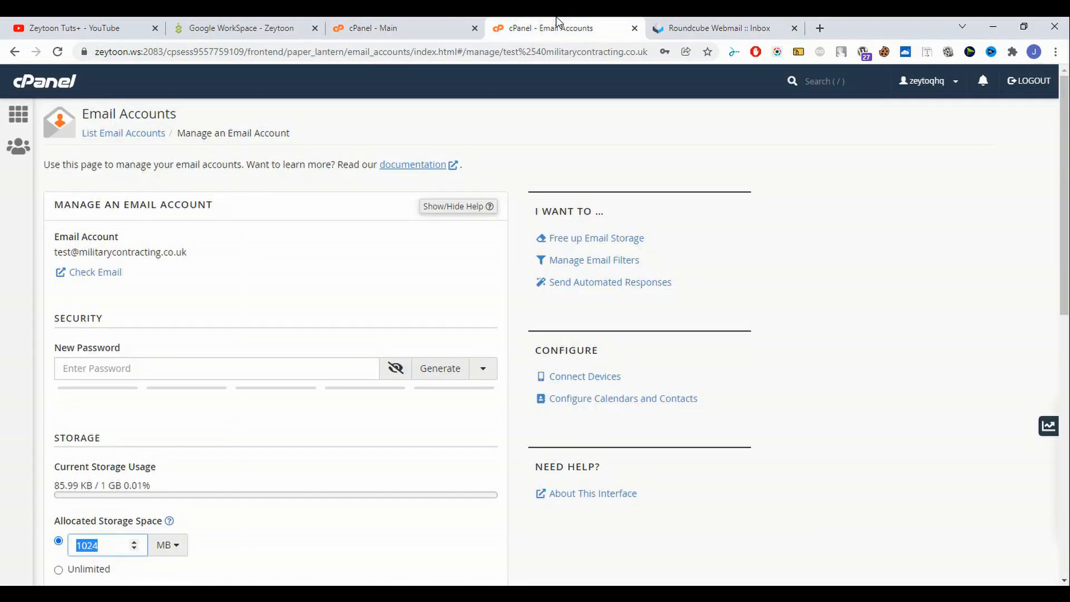
- Close the Roundcube webmail tab
left_click(393, 25)
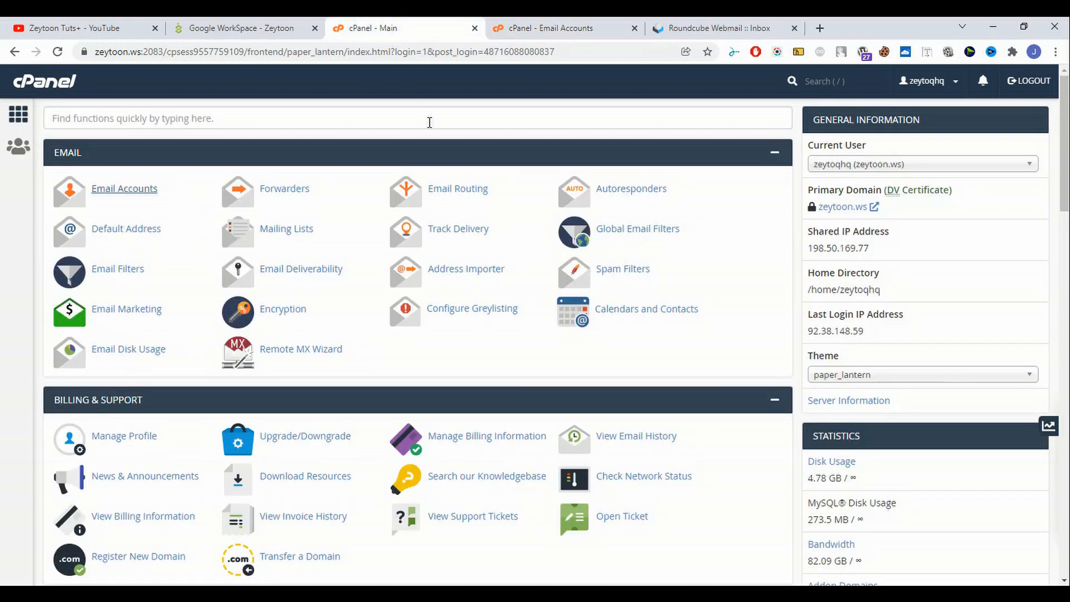
scroll(466, 331, "down", 1)
scroll(466, 331, "up", 1)
left_click(535, 28)
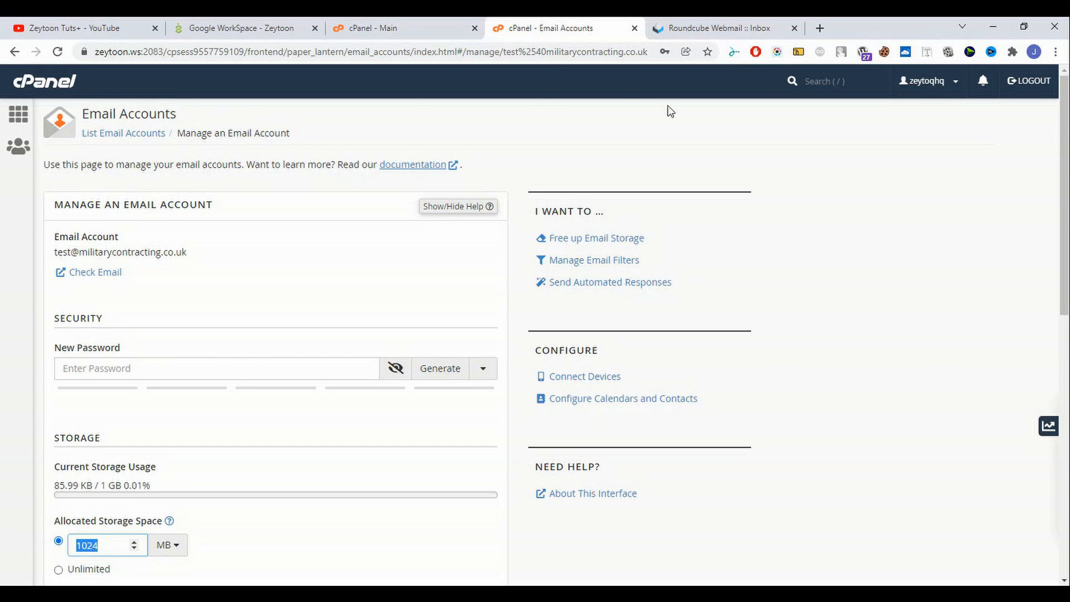
left_click(776, 29)
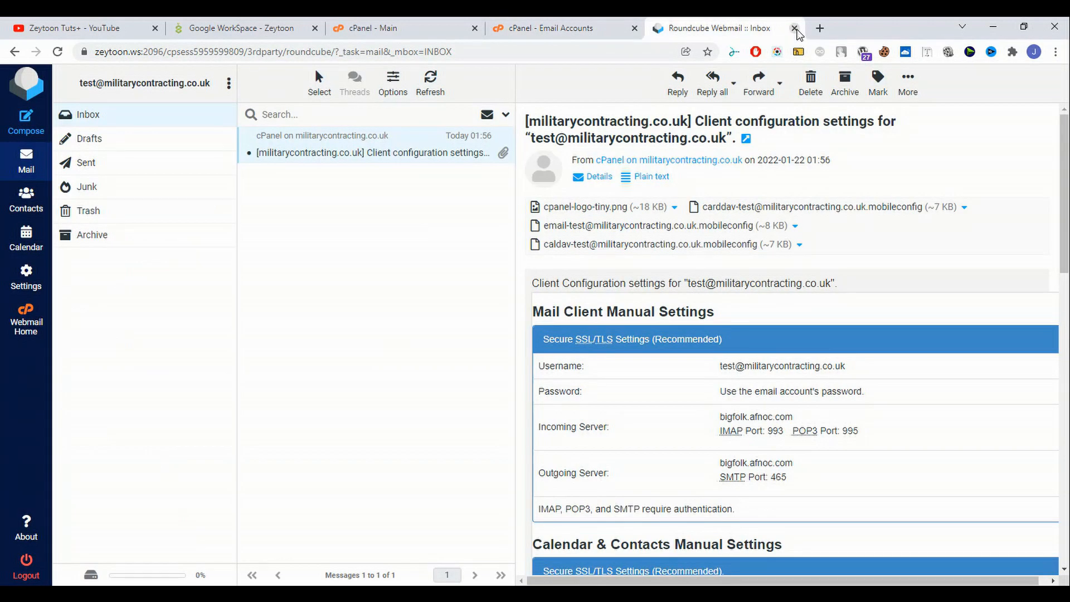
left_click(795, 28)
- Review the test account's storage, restrictions and plus-addressing settings down to Delete Email Account
scroll(87, 265, "down", 1)
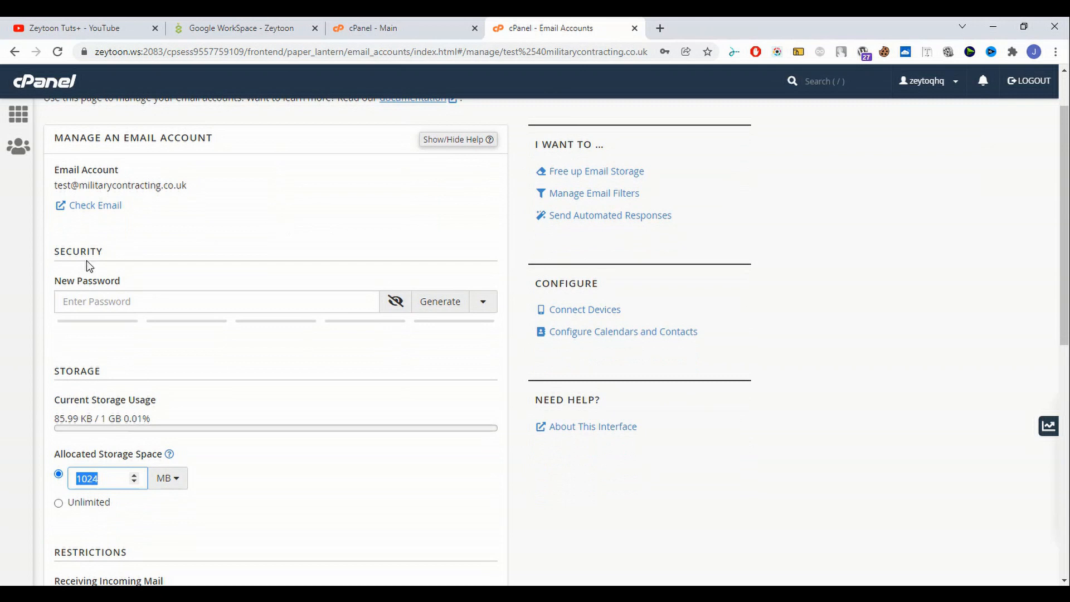
scroll(88, 264, "down", 2)
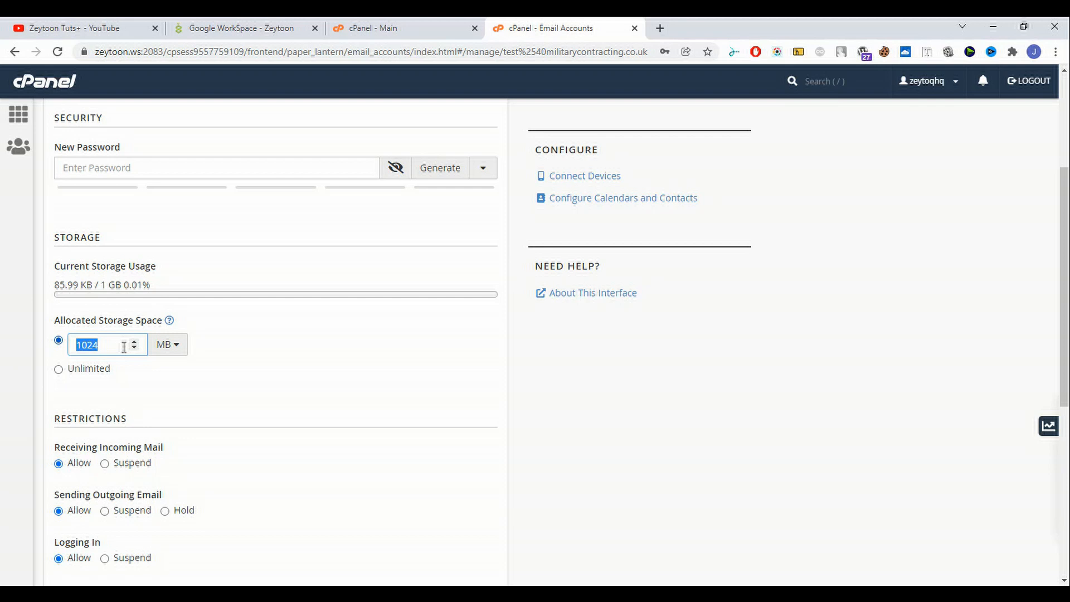
scroll(153, 348, "down", 2)
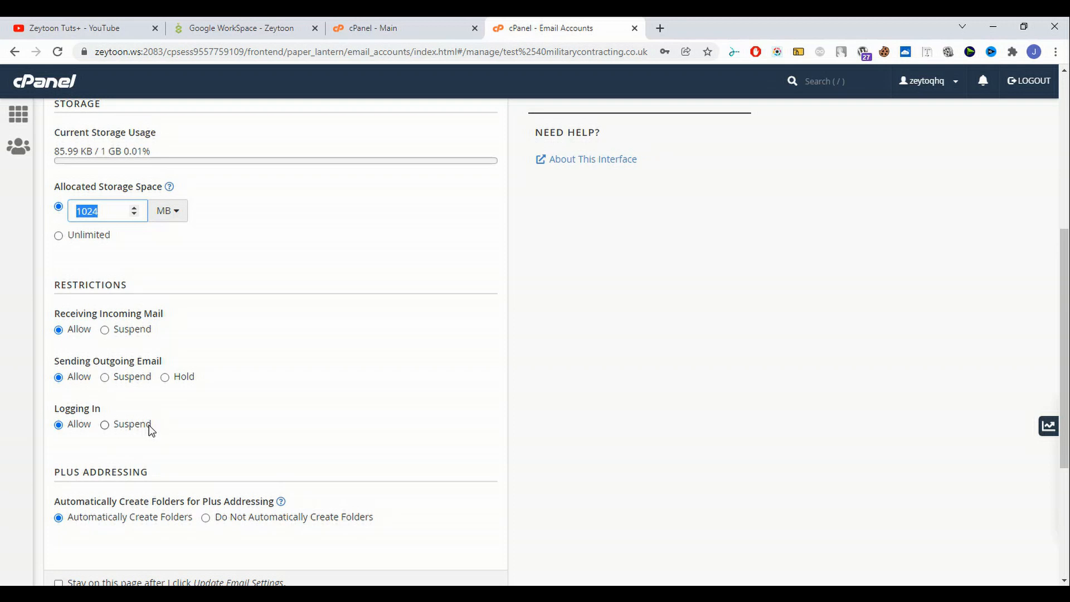
scroll(150, 424, "down", 4)
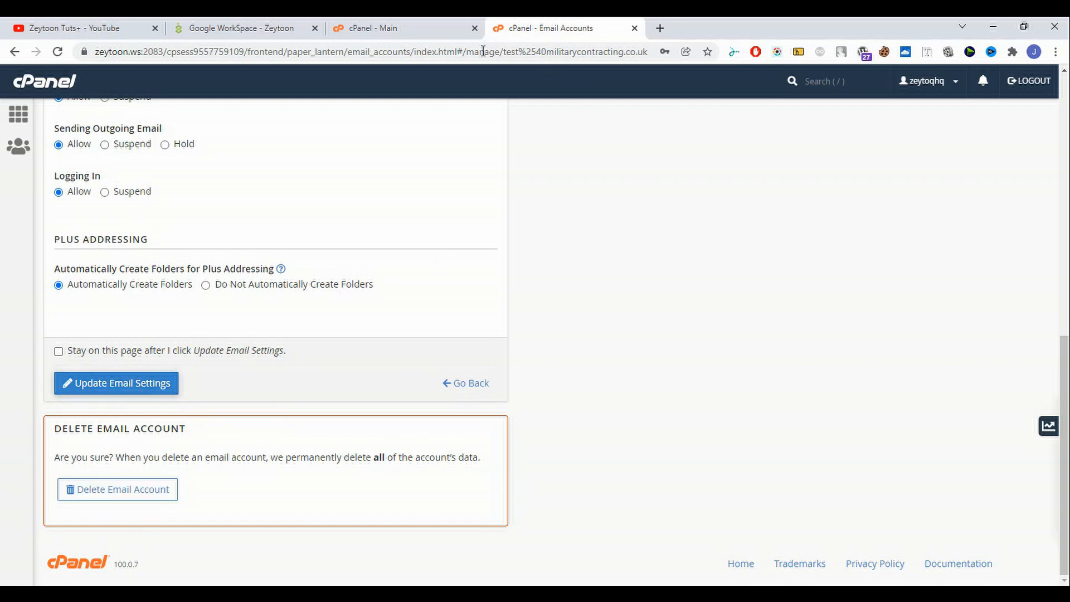
left_click(424, 27)
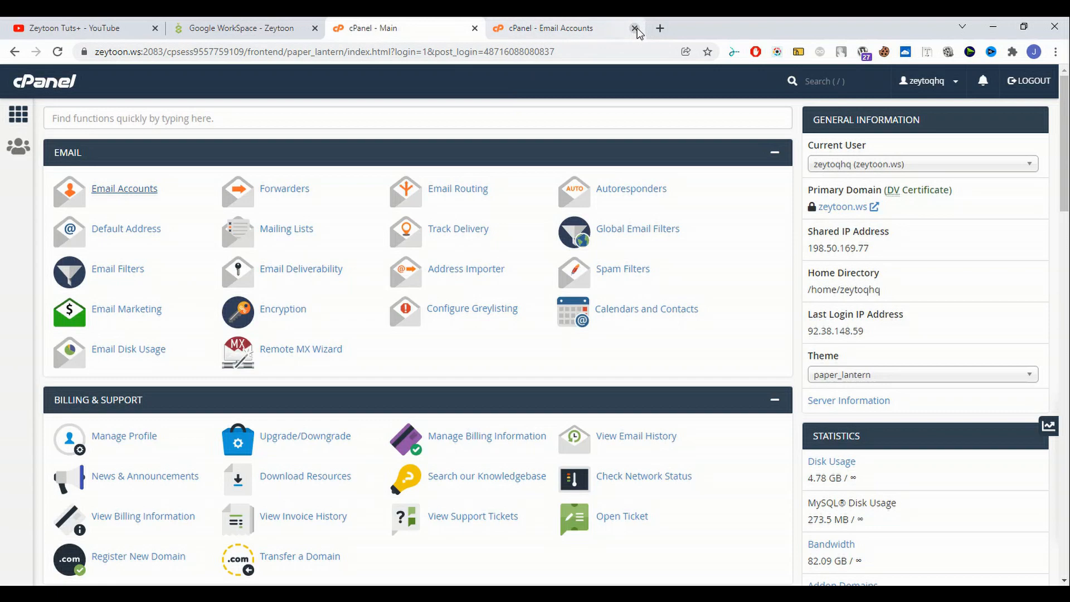
left_click(549, 26)
left_click(15, 53)
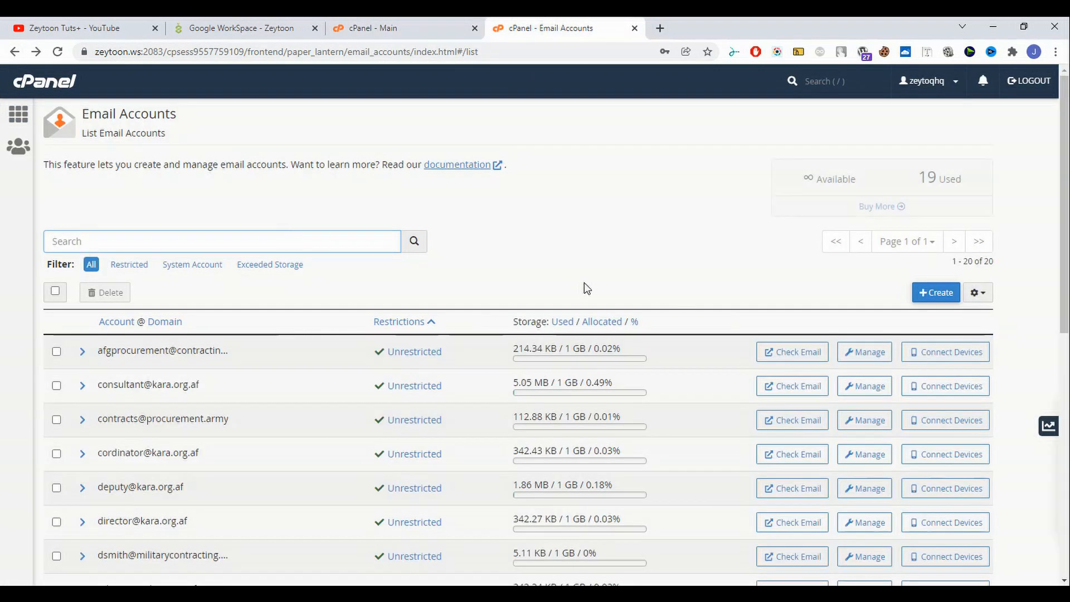
scroll(584, 288, "down", 9)
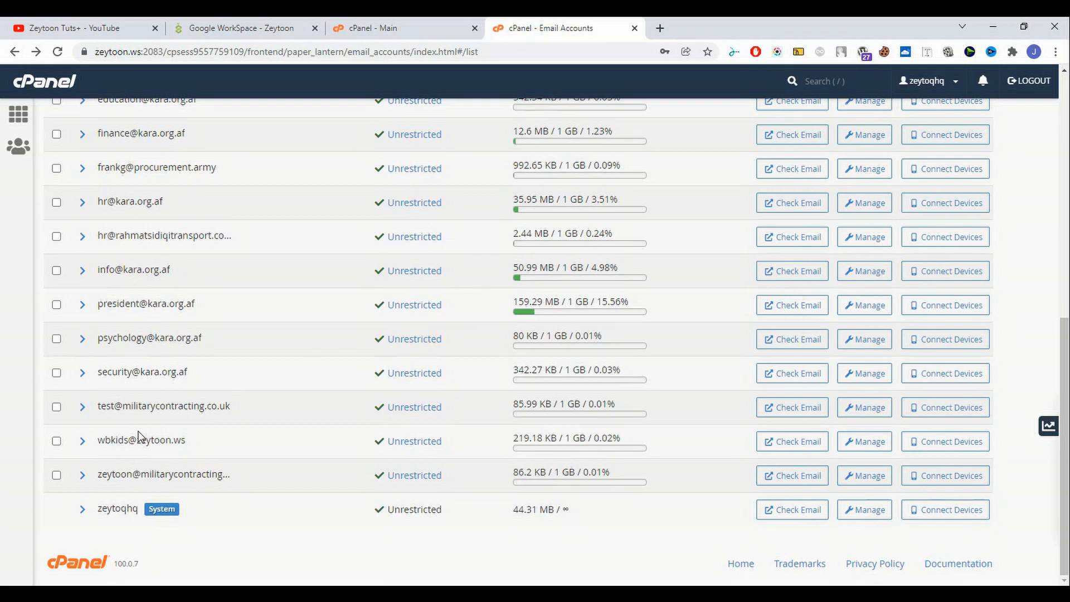
left_click(947, 417)
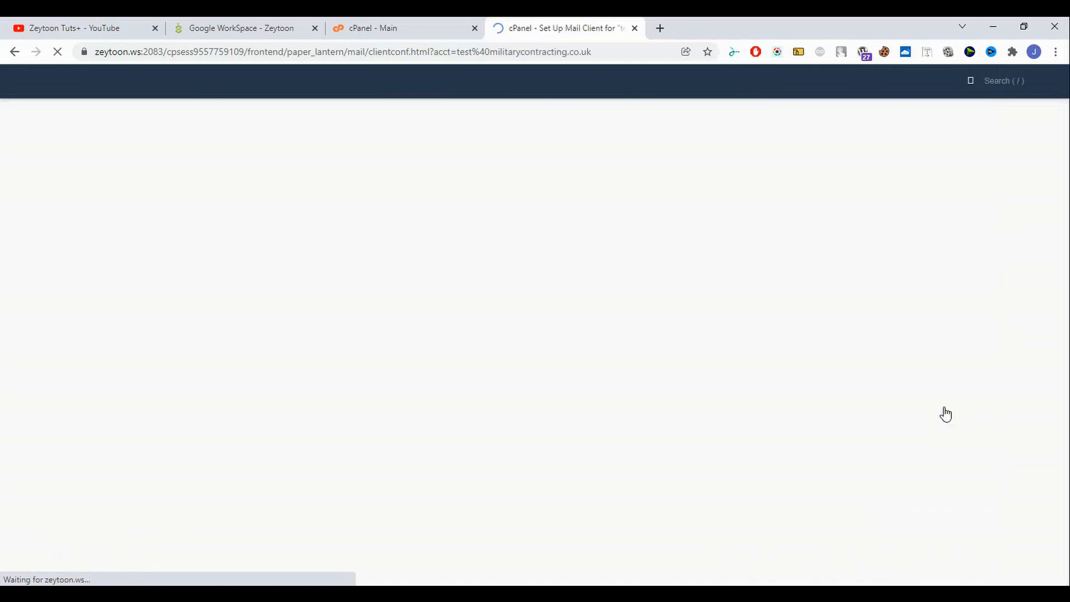
- Check the manual settings (bigfolk.afnoc.com, IMAP 993, SMTP 465), then launch Windows Mail
scroll(198, 341, "down", 1)
scroll(270, 275, "down", 4)
scroll(330, 408, "up", 4)
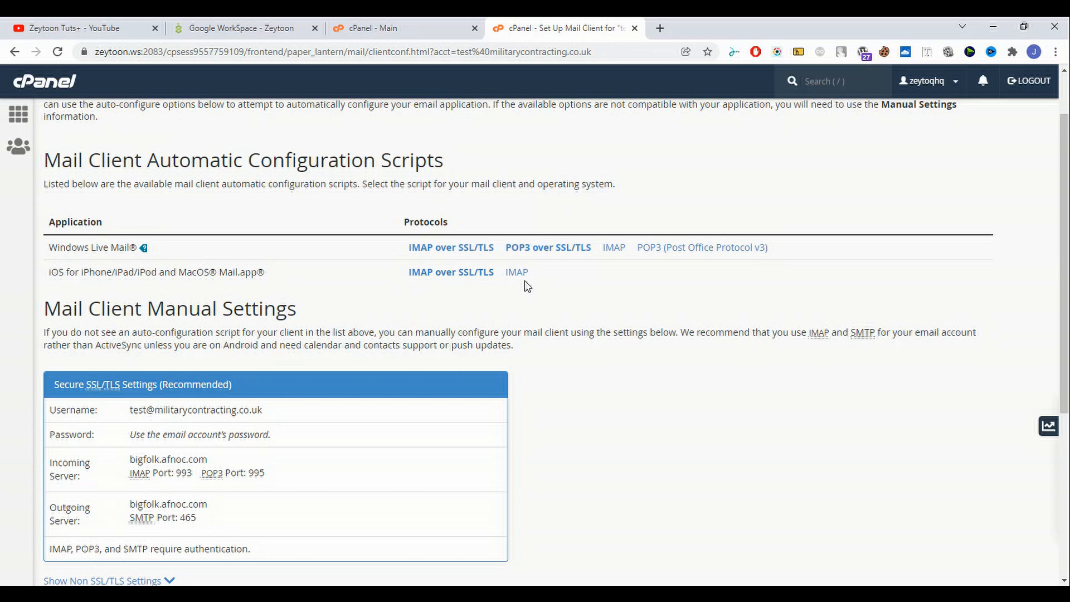
scroll(284, 331, "down", 5)
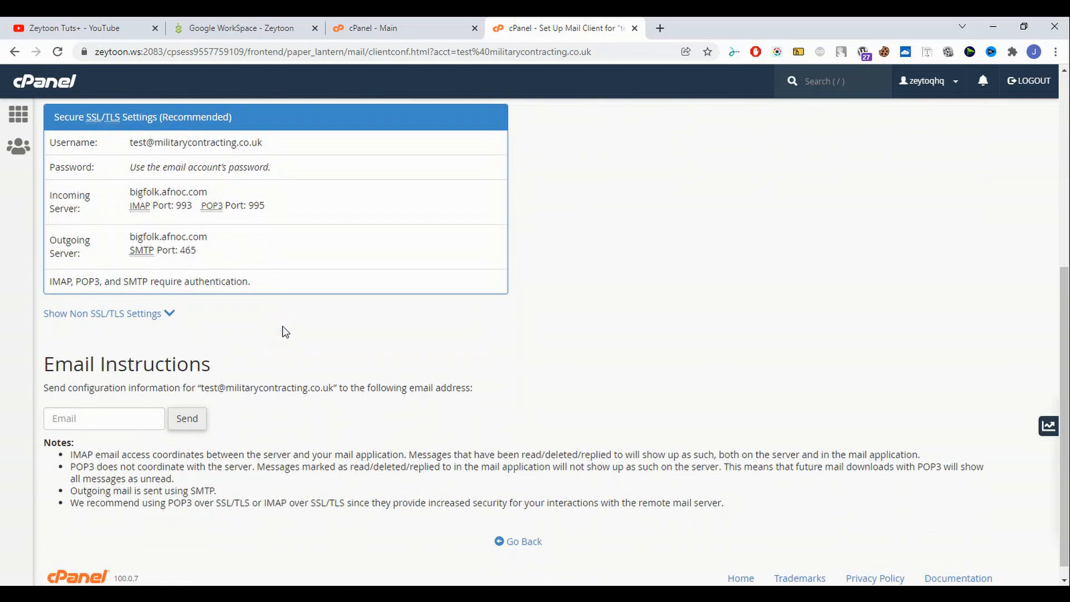
scroll(287, 333, "up", 2)
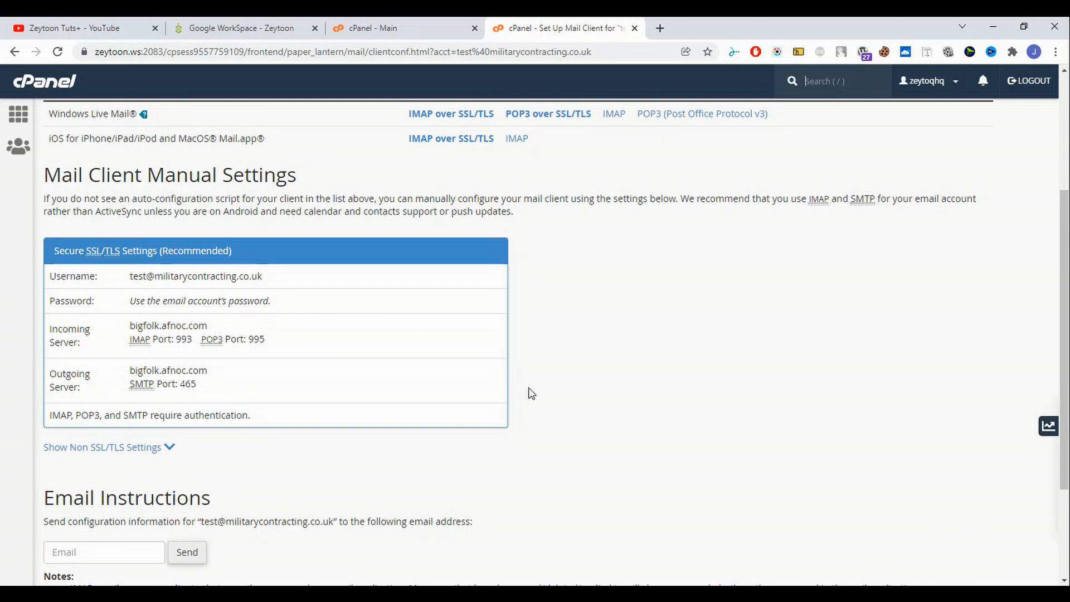
left_click(538, 595)
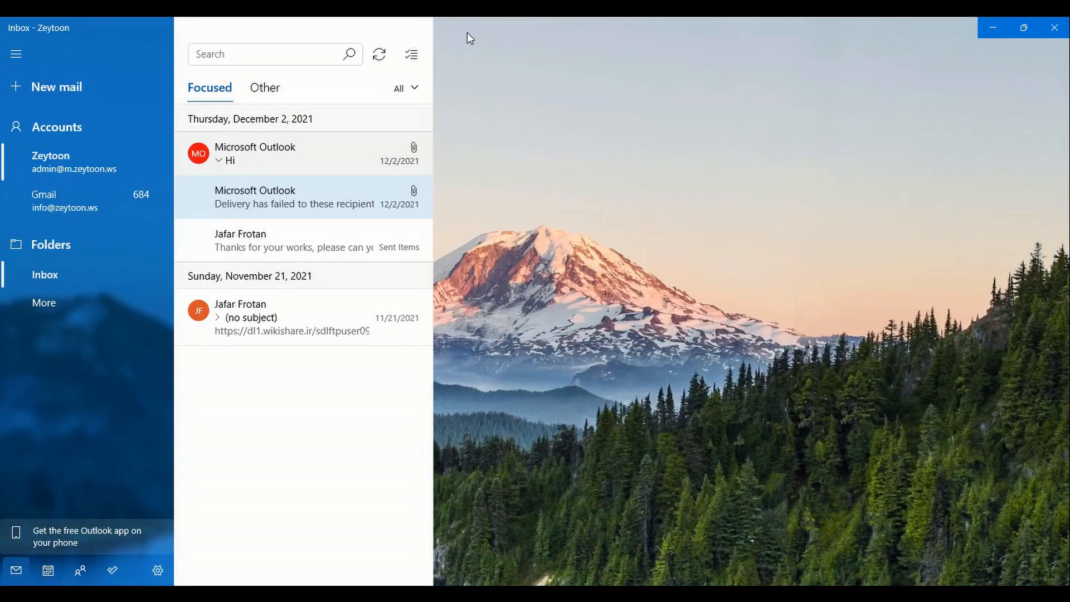
- Place the Mail window beside cPanel and start adding an Other (POP/IMAP) account
double_click(363, 22)
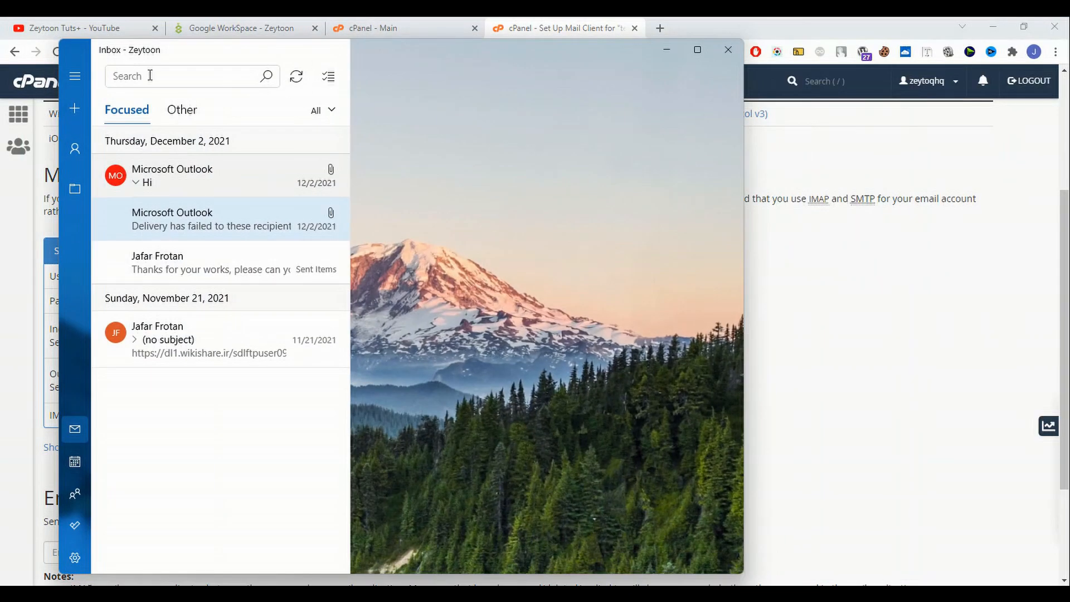
left_click_drag(176, 53, 485, 35)
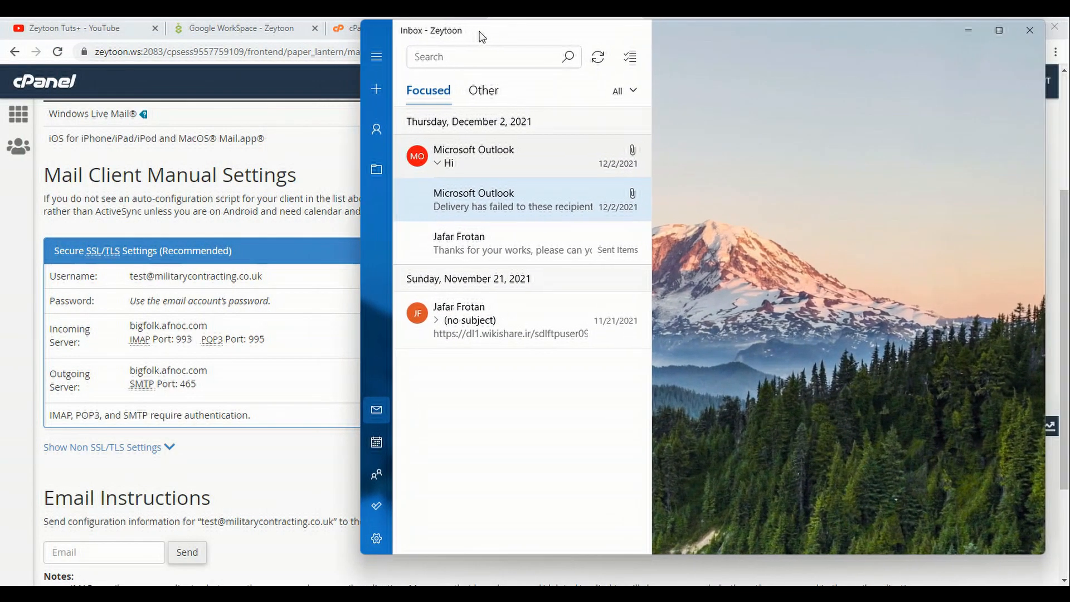
left_click(377, 539)
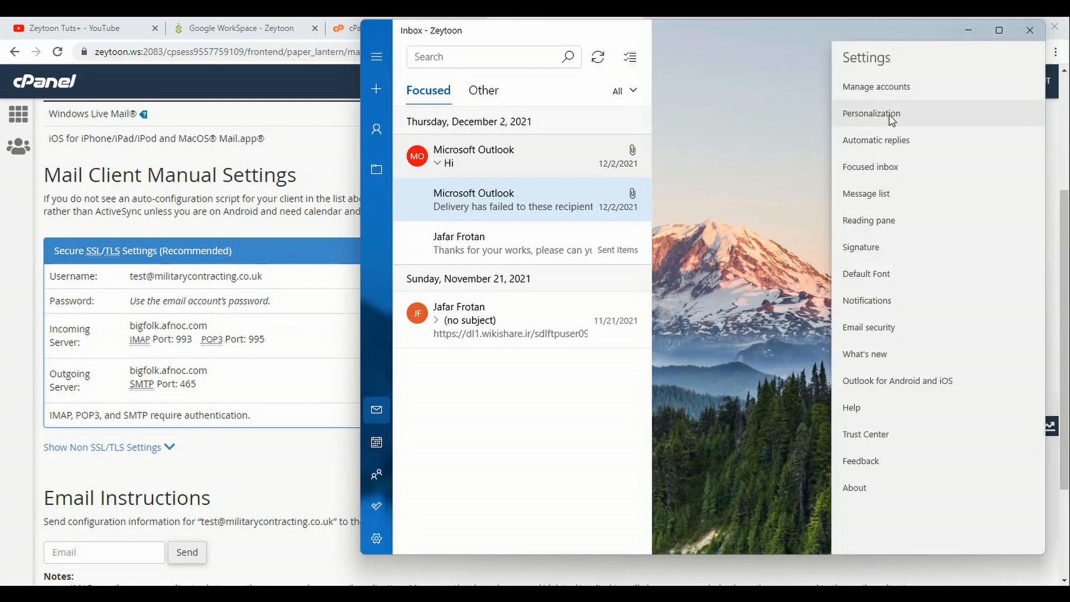
left_click(887, 85)
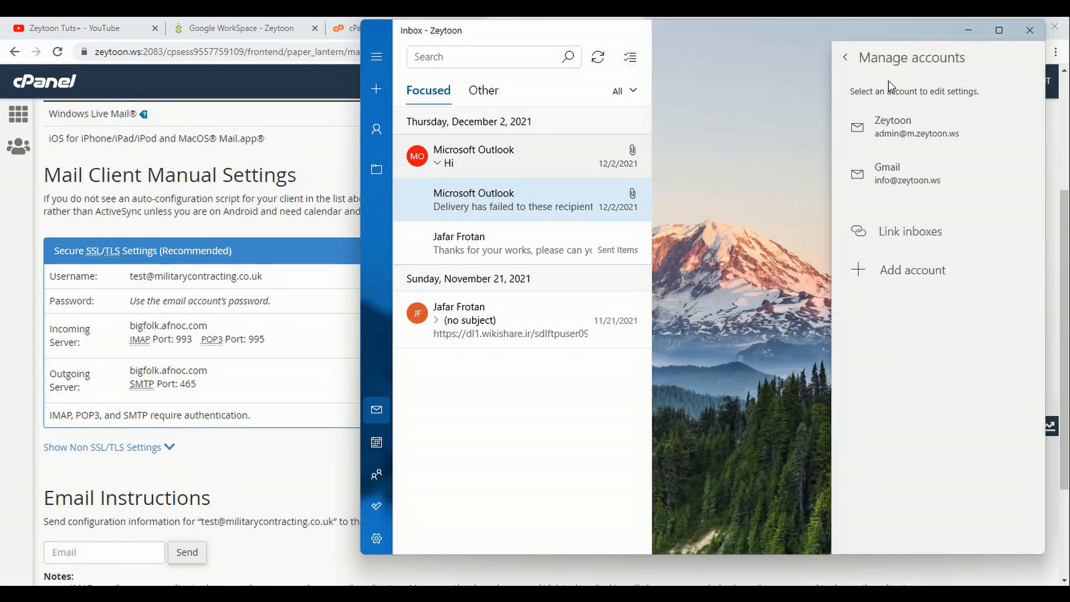
left_click(892, 269)
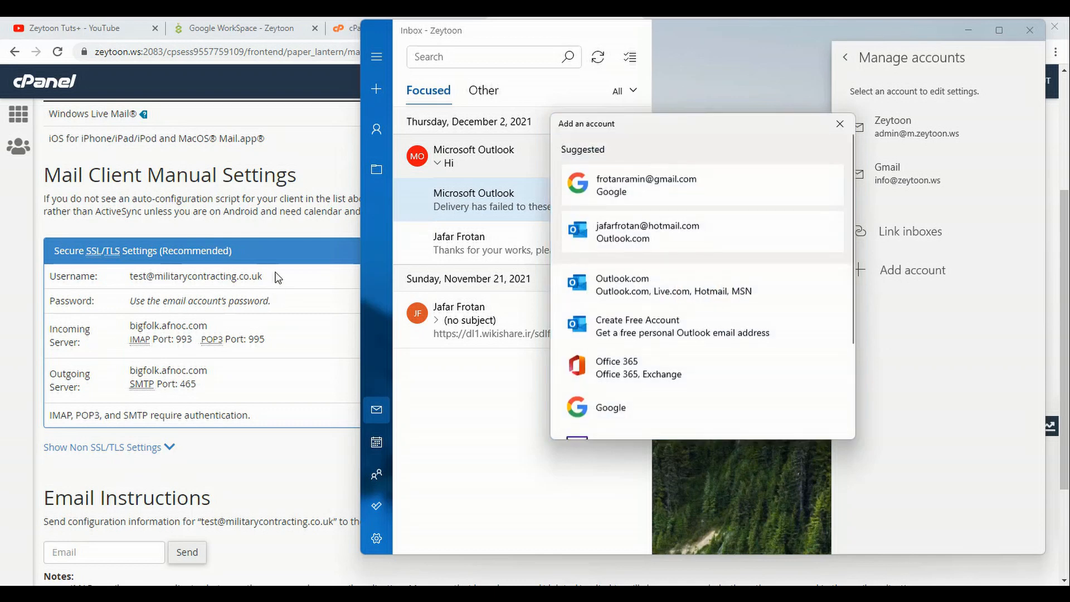
scroll(731, 361, "down", 3)
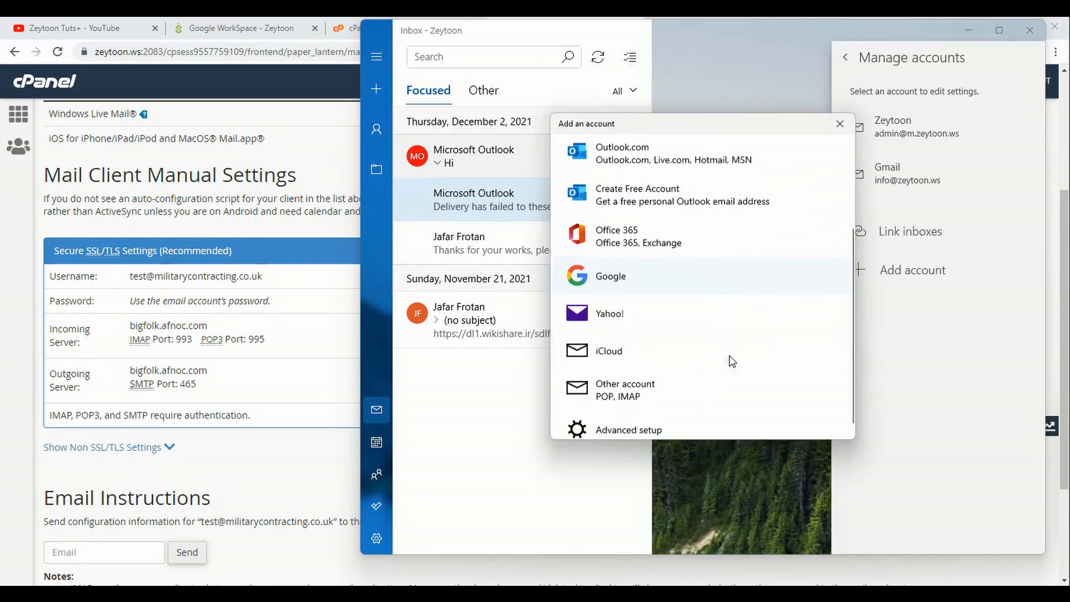
left_click(679, 388)
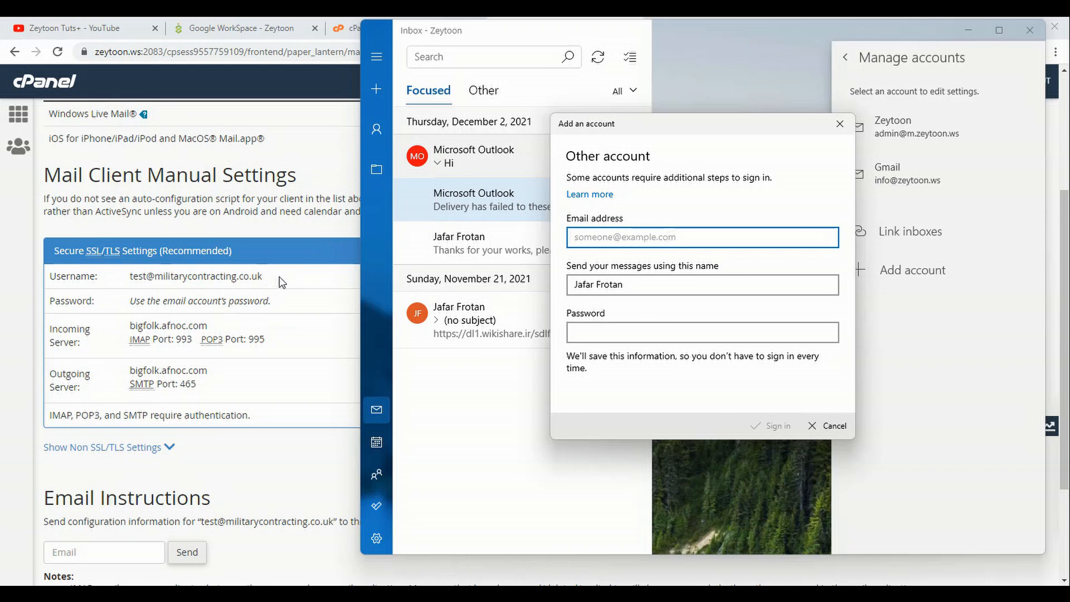
left_click_drag(279, 279, 114, 282)
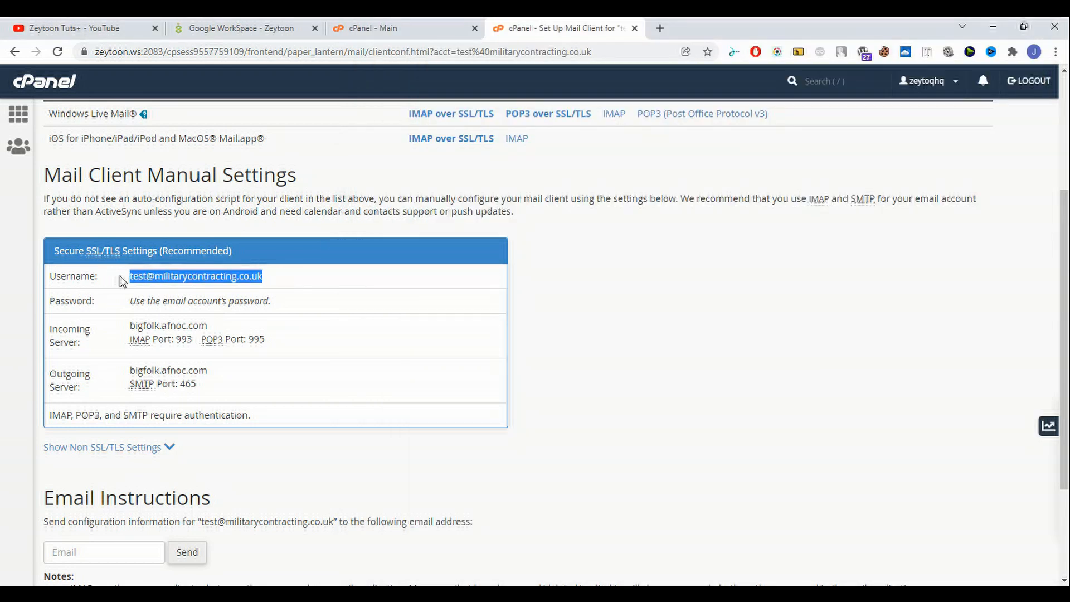
key("alt+Tab")
left_click(645, 333)
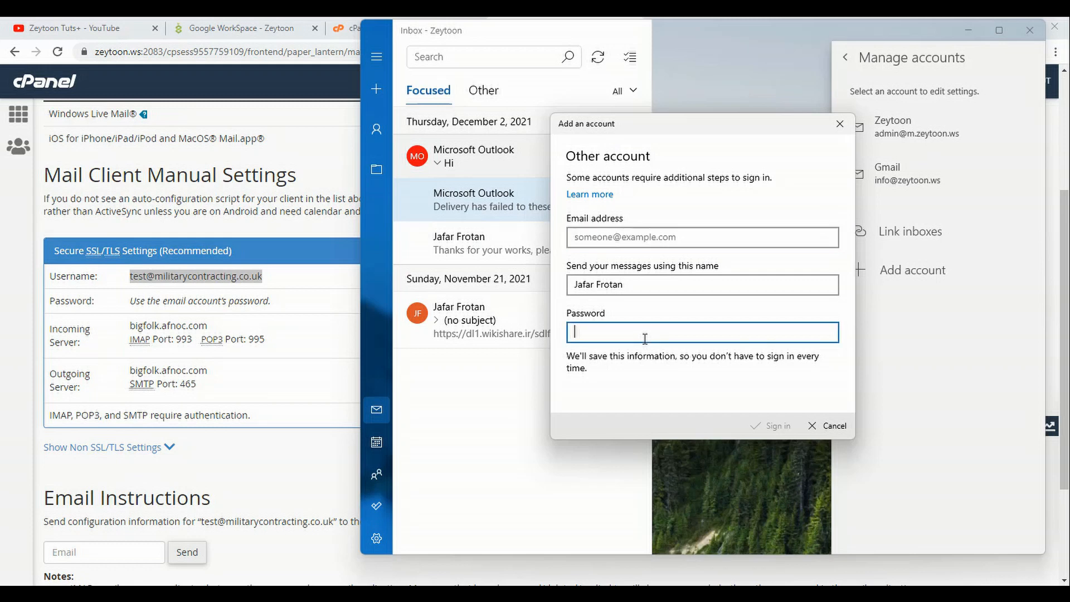
key("ctrl+v")
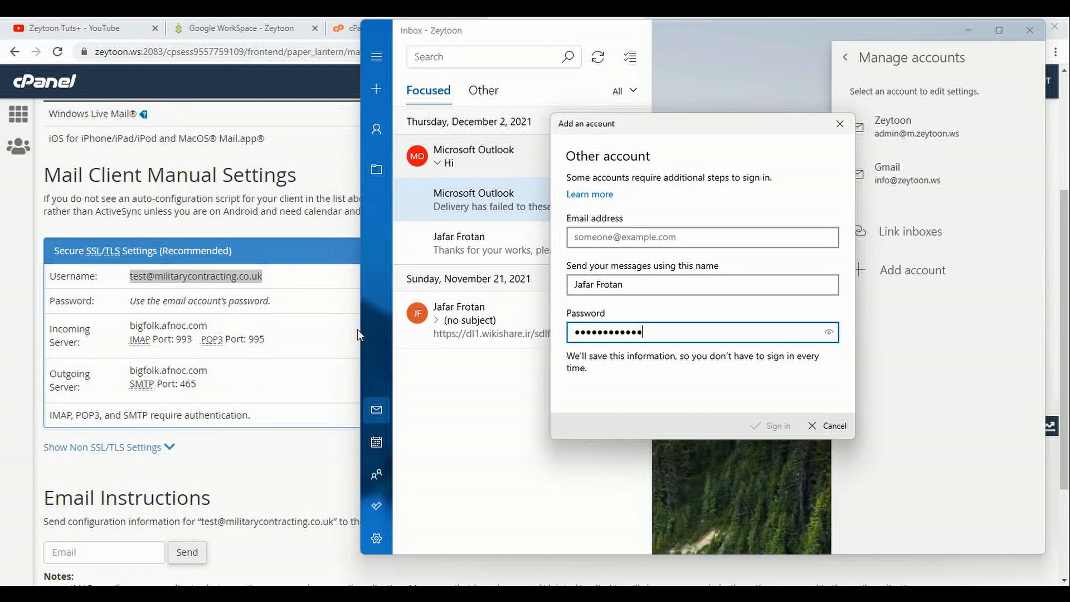
left_click_drag(297, 269, 117, 277)
key("ctrl+c")
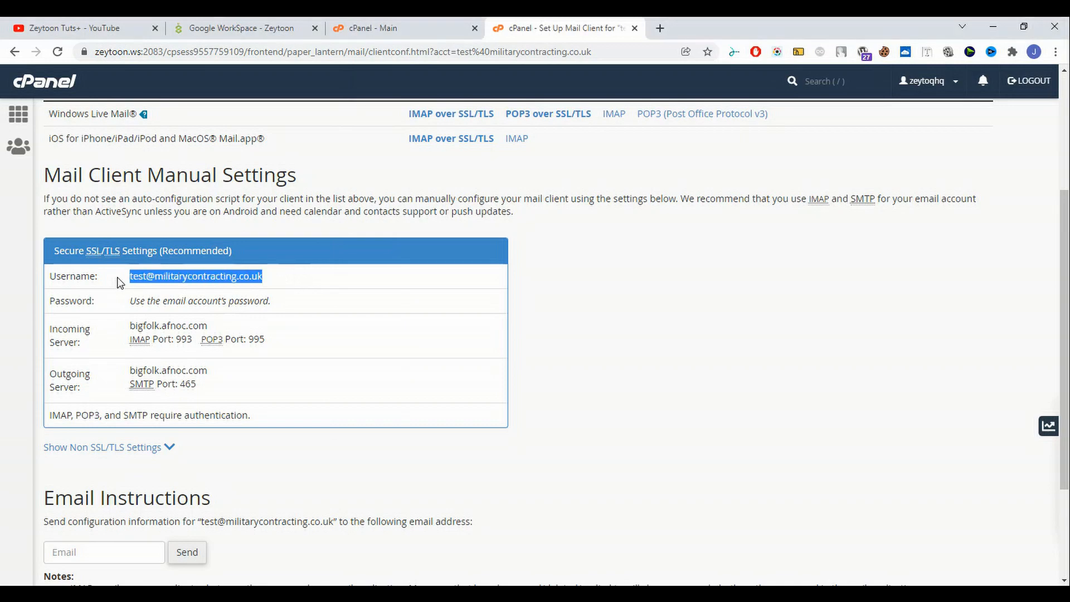
key("alt+Tab")
left_click(668, 242)
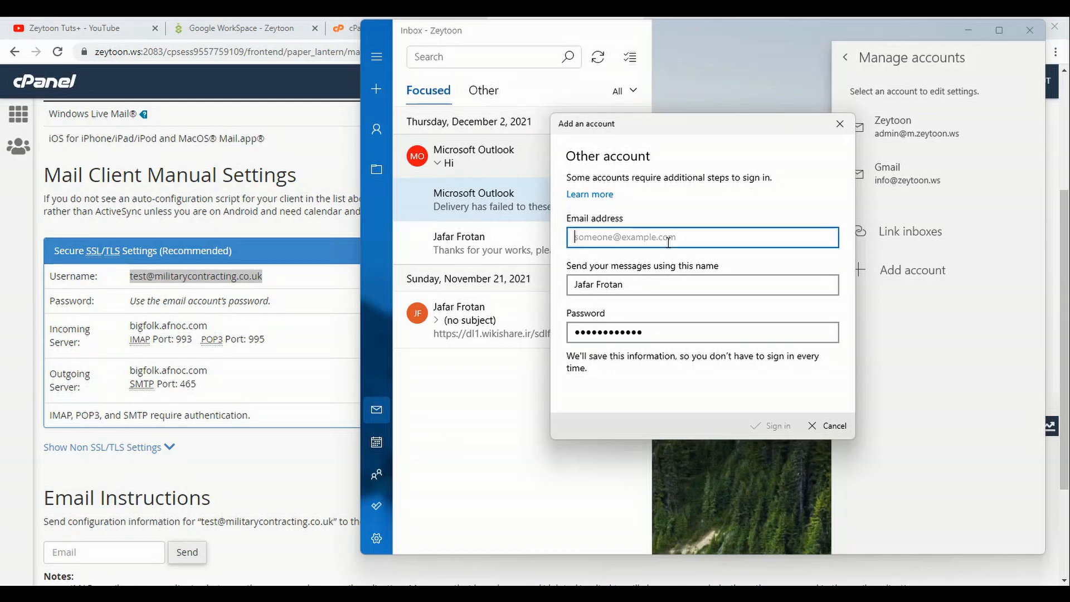
key("ctrl+v")
- Set the sender name to 'zeytoon tuts', fix the address's leading space, and attempt sign-in
left_click(651, 286)
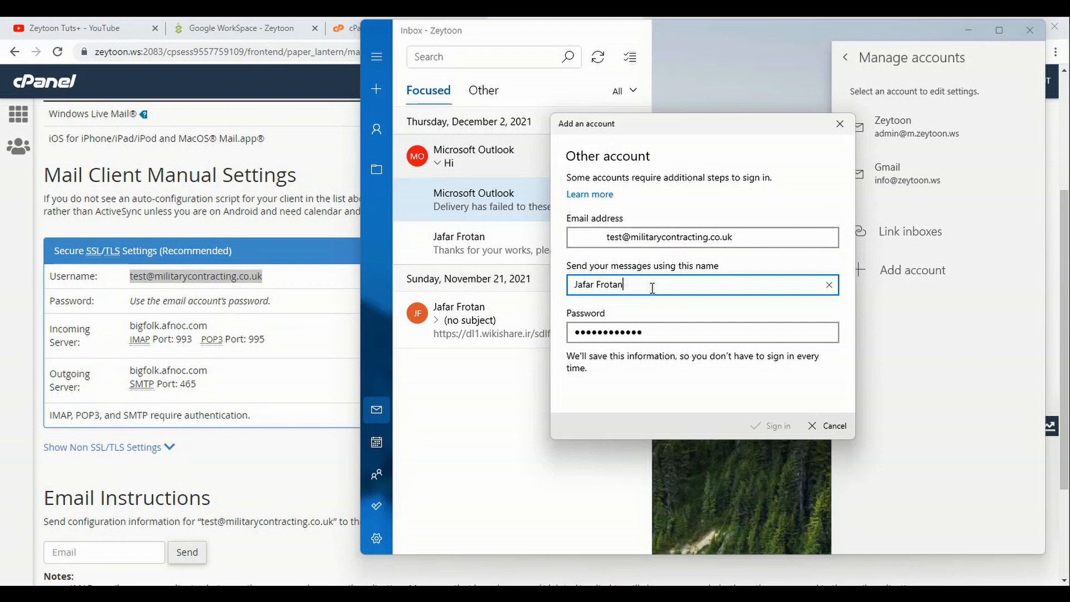
key("ctrl+a")
type("zeytio")
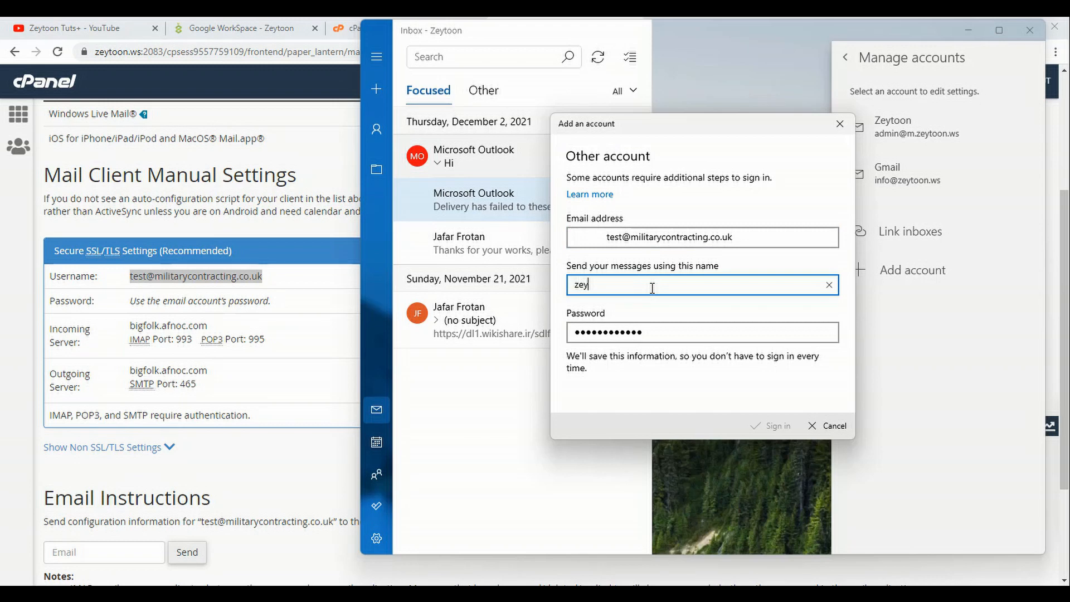
key("BackSpace")
key("BackSpace")
type("oon tuts")
left_click(607, 237)
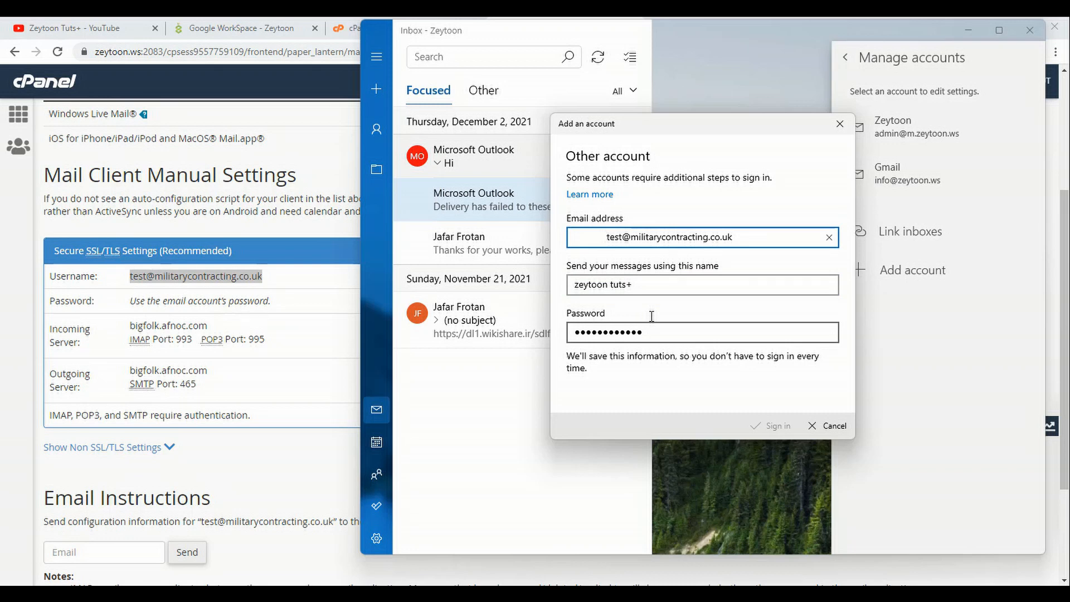
key("BackSpace")
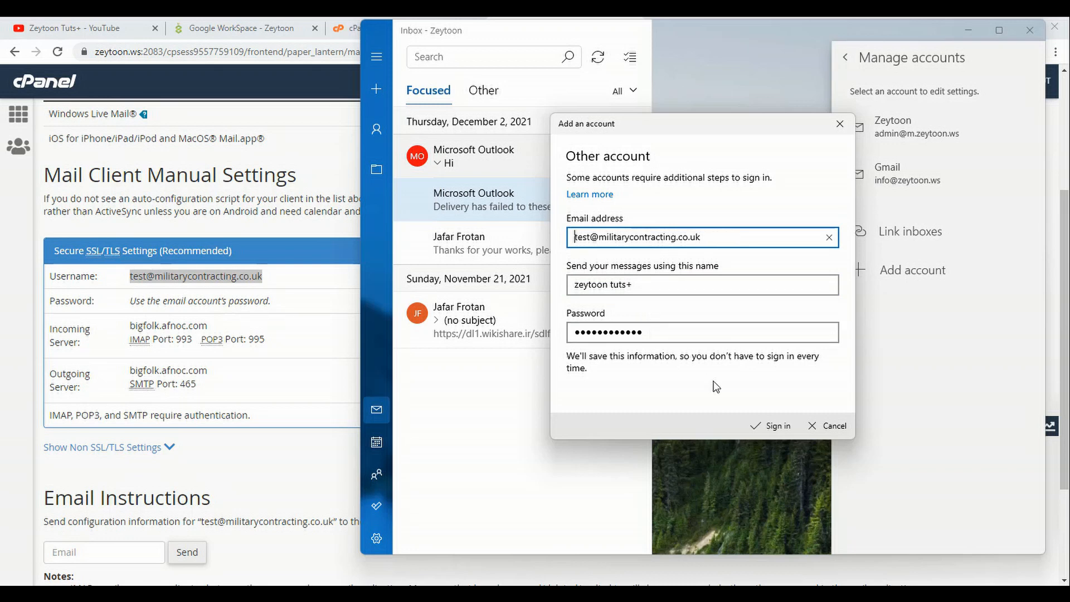
left_click(778, 428)
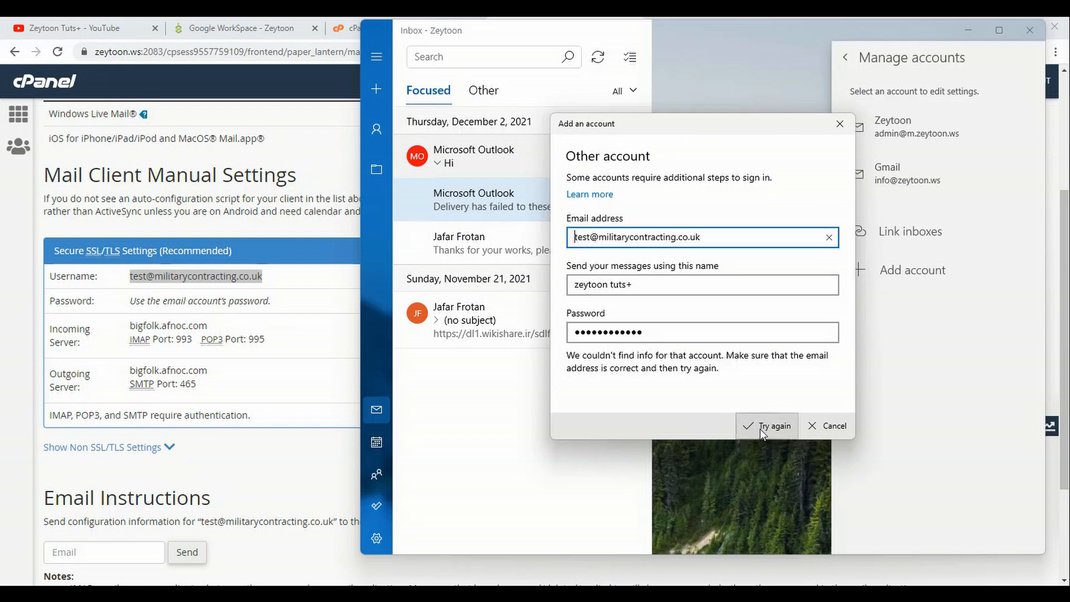
left_click(761, 432)
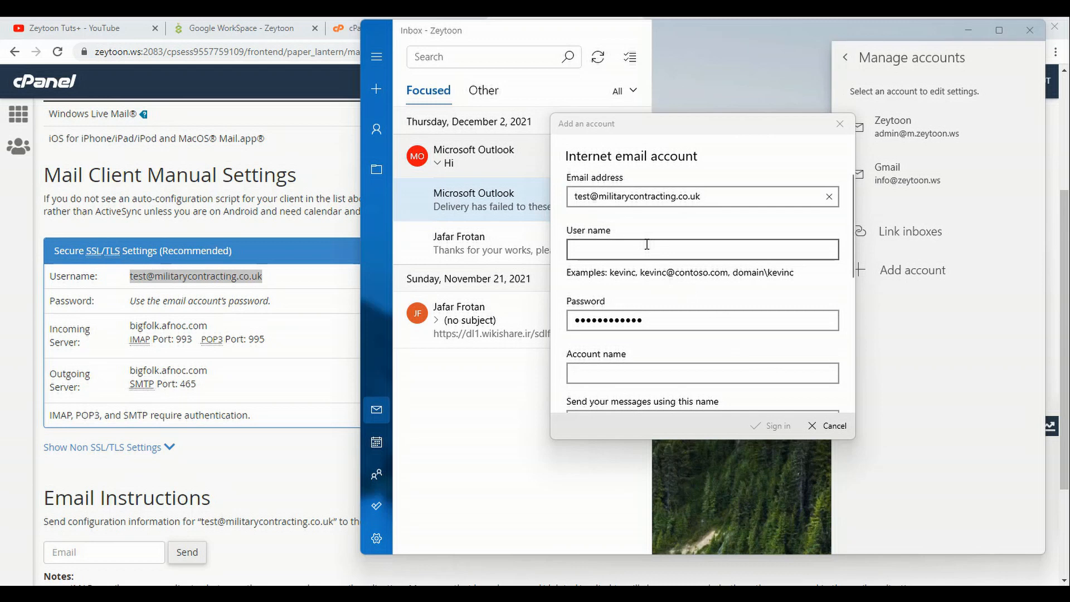
- Fill the User name field with the mailbox's email address
left_click(647, 245)
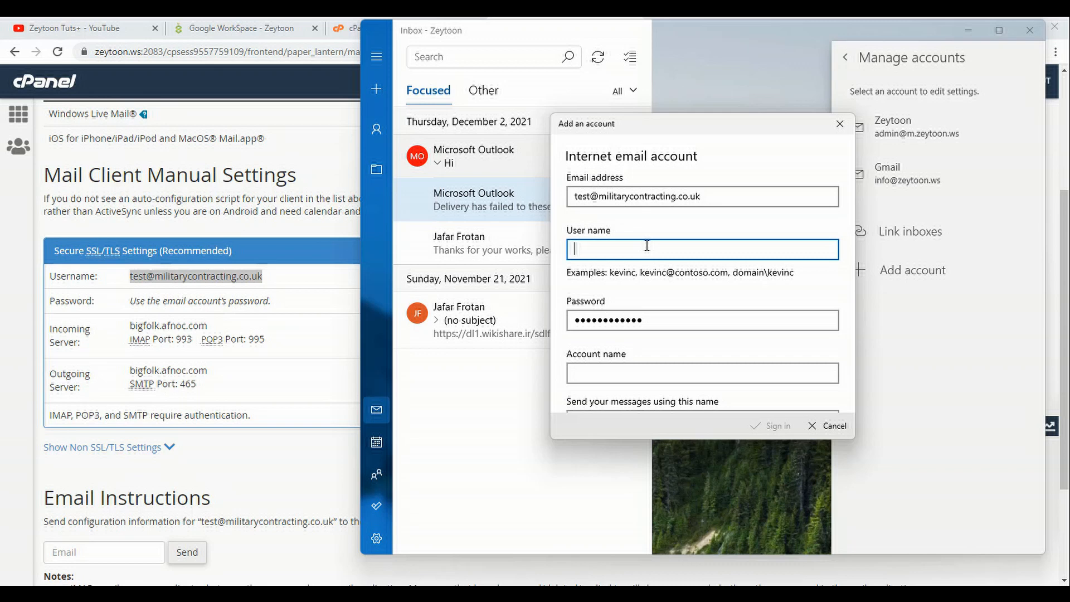
left_click_drag(714, 198, 446, 191)
key("ctrl+c")
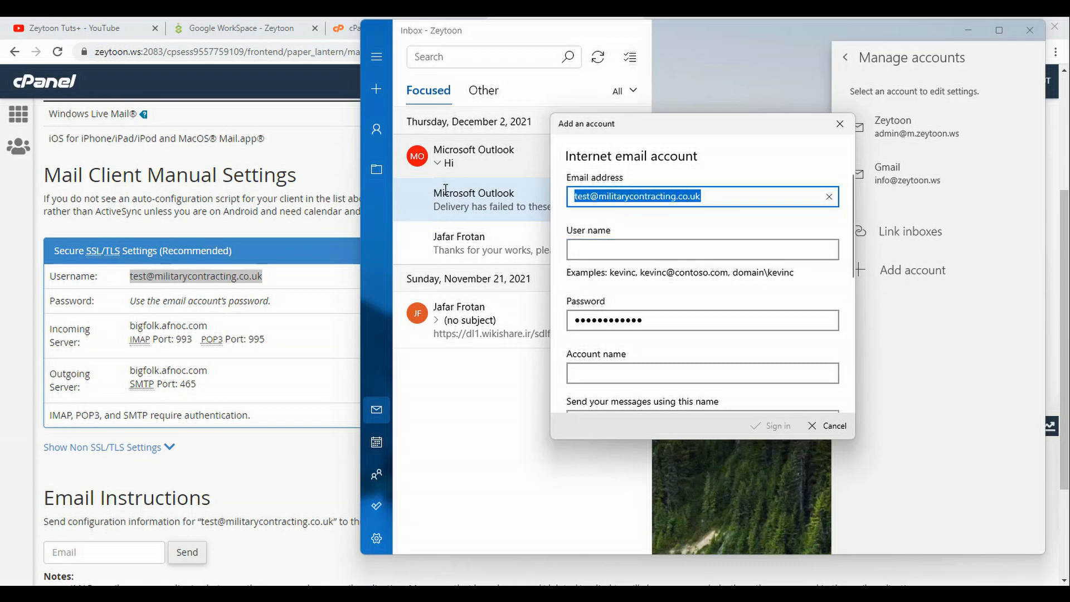
left_click(683, 241)
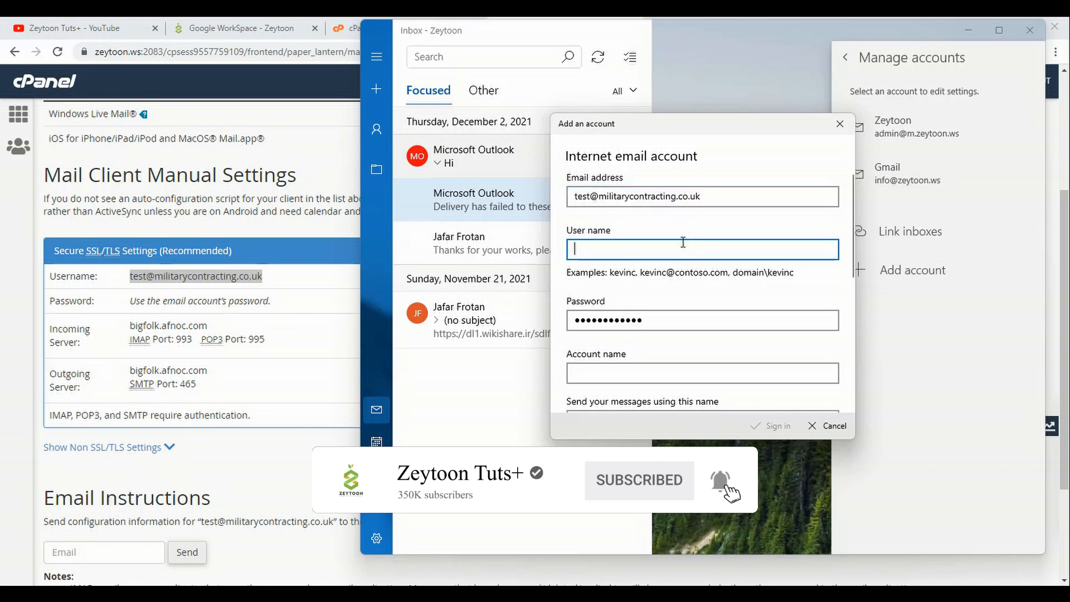
key("ctrl+v")
- Enter 'Zeytoon tuts+' as the account name
left_click(669, 373)
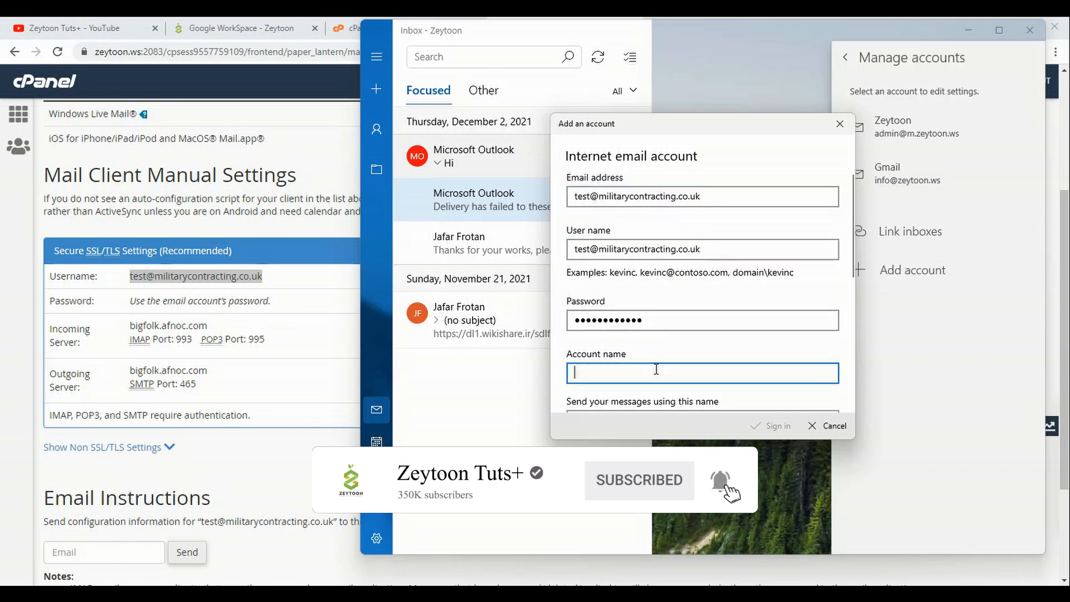
scroll(656, 366, "down", 2)
type("Z")
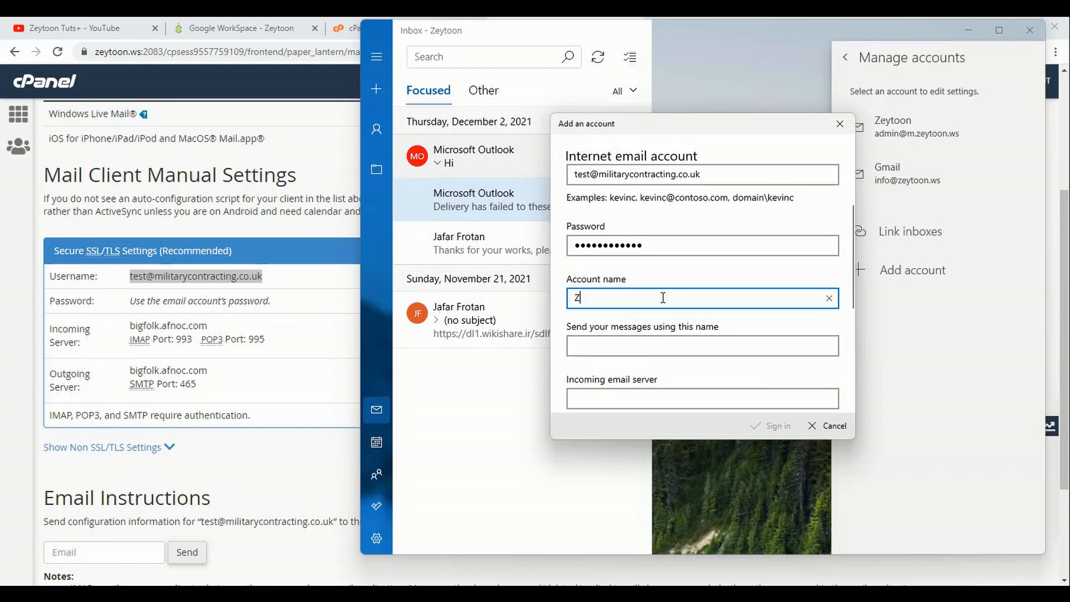
type("eytoon tuts+")
scroll(663, 298, "down", 2)
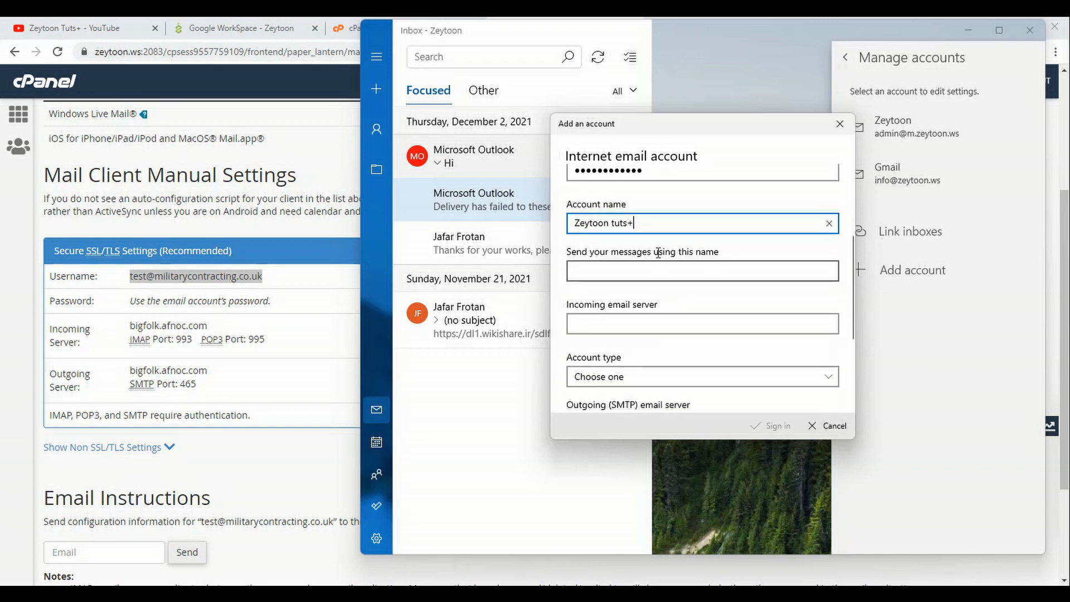
- Copy 'Zeytoon tuts+' into the 'Send your messages using this name' field
left_click(688, 277)
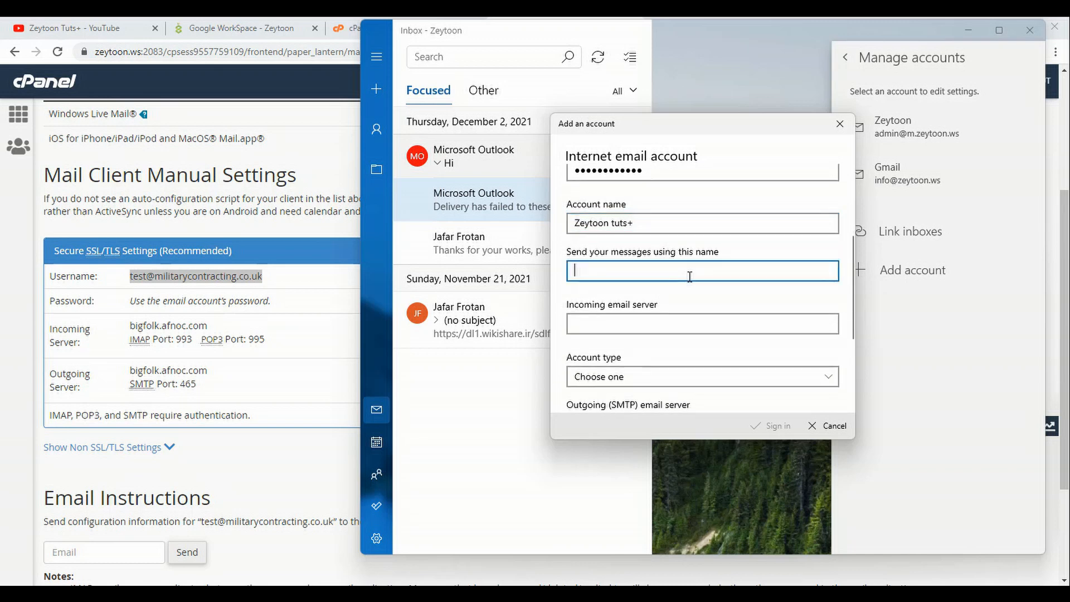
left_click_drag(658, 221, 596, 221)
left_click(654, 226)
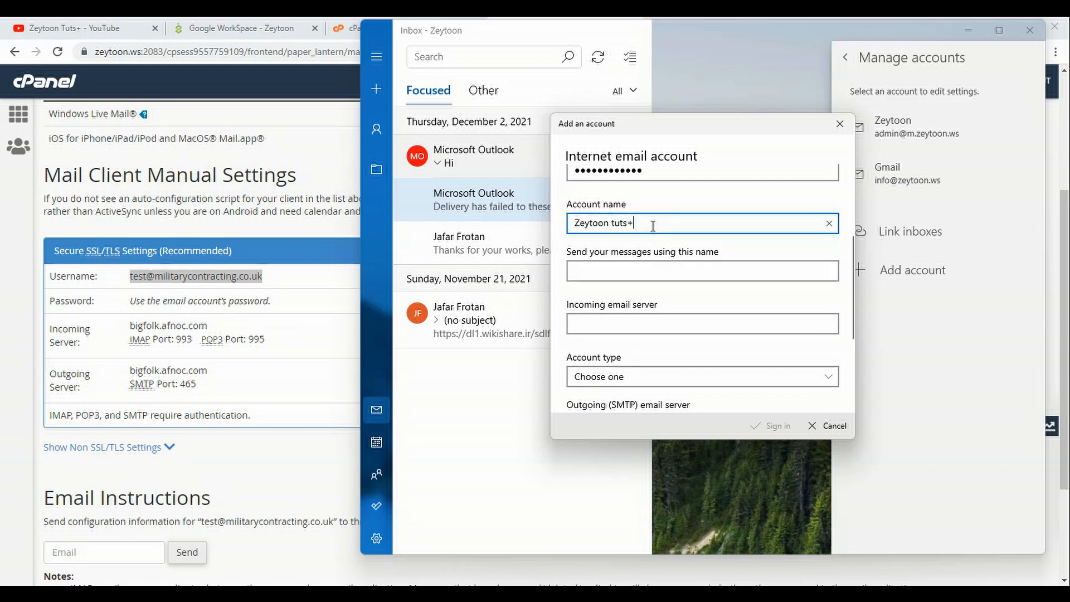
key("ctrl+a")
key("ctrl+v")
key("ctrl+z")
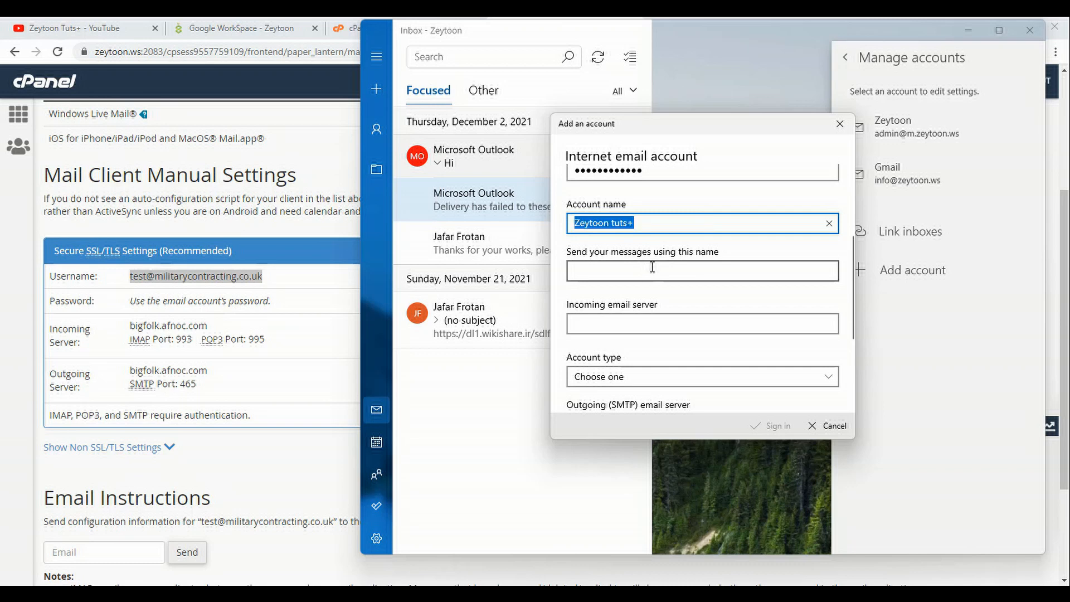
left_click(645, 269)
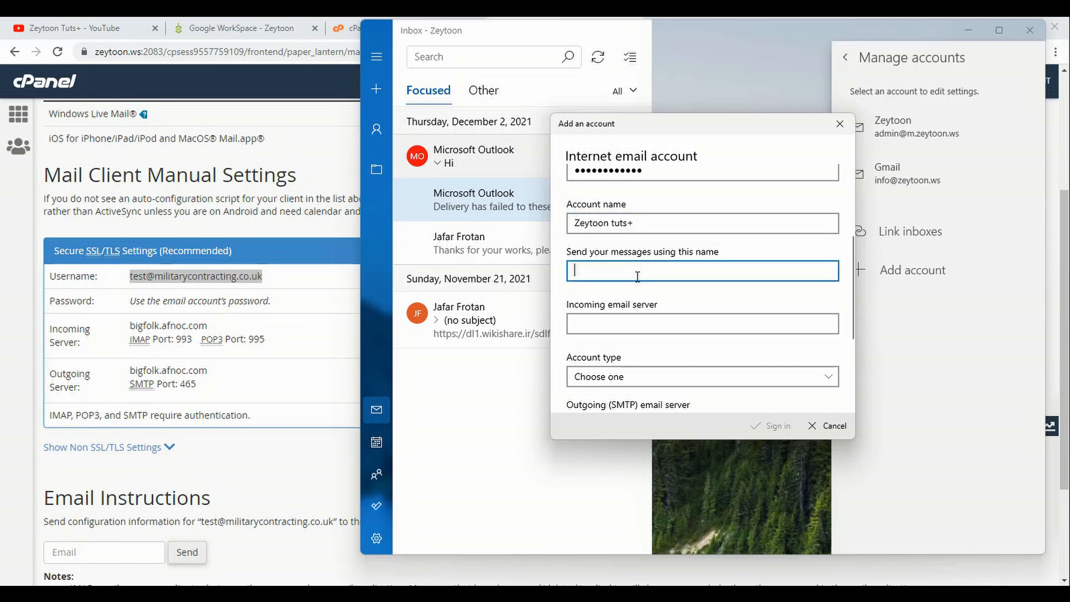
type("Zeytoon tuts+")
left_click(655, 326)
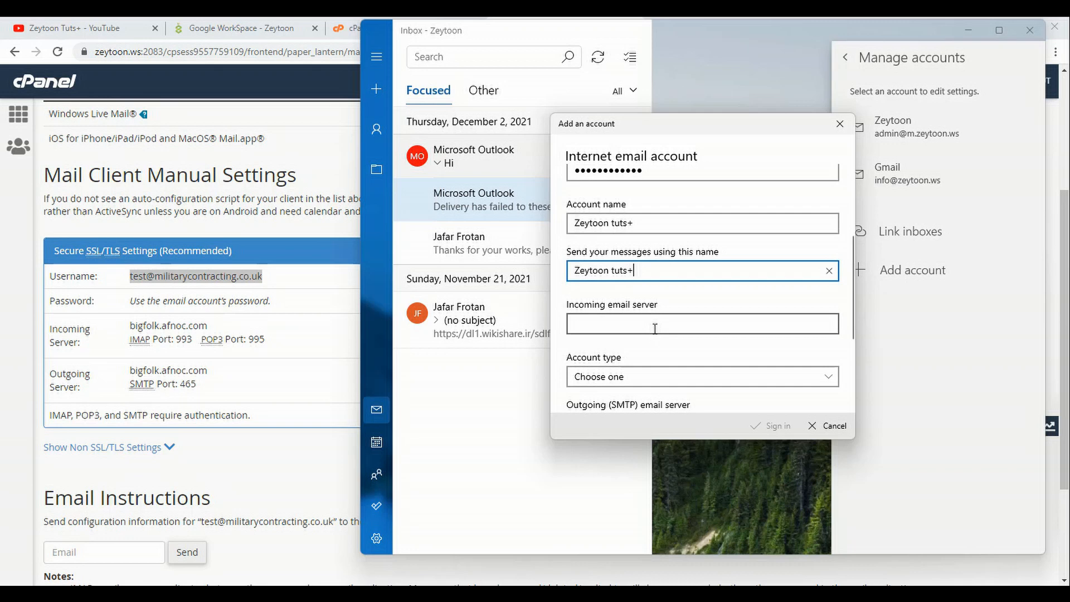
- Set both incoming and outgoing (SMTP) servers to bigfolk.afnoc.com, copied from cPanel
left_click(213, 330)
left_click_drag(206, 326, 129, 330)
key("ctrl+c")
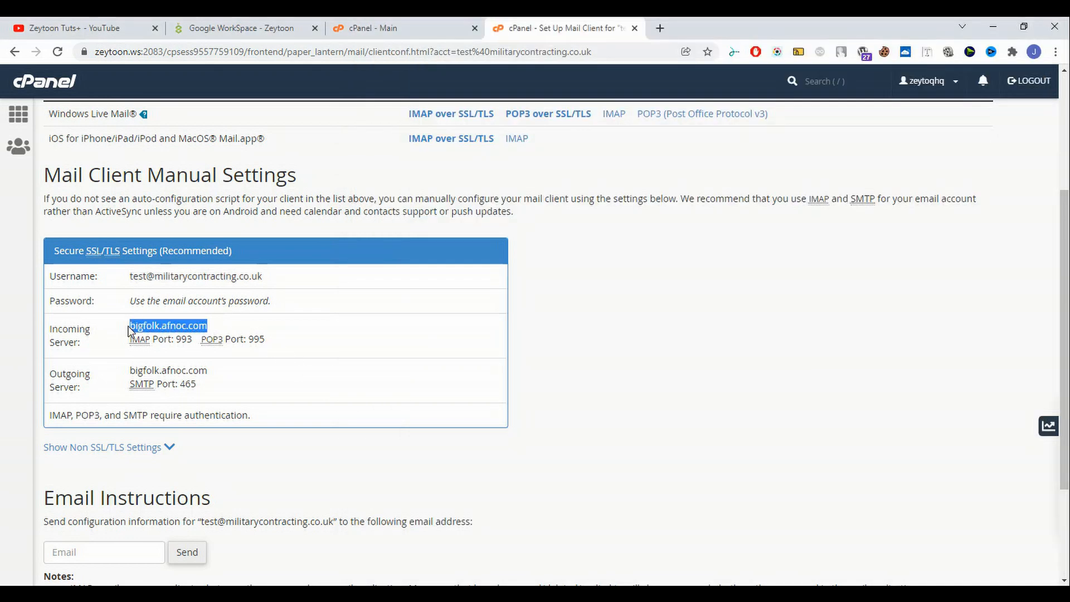
key("alt+Tab")
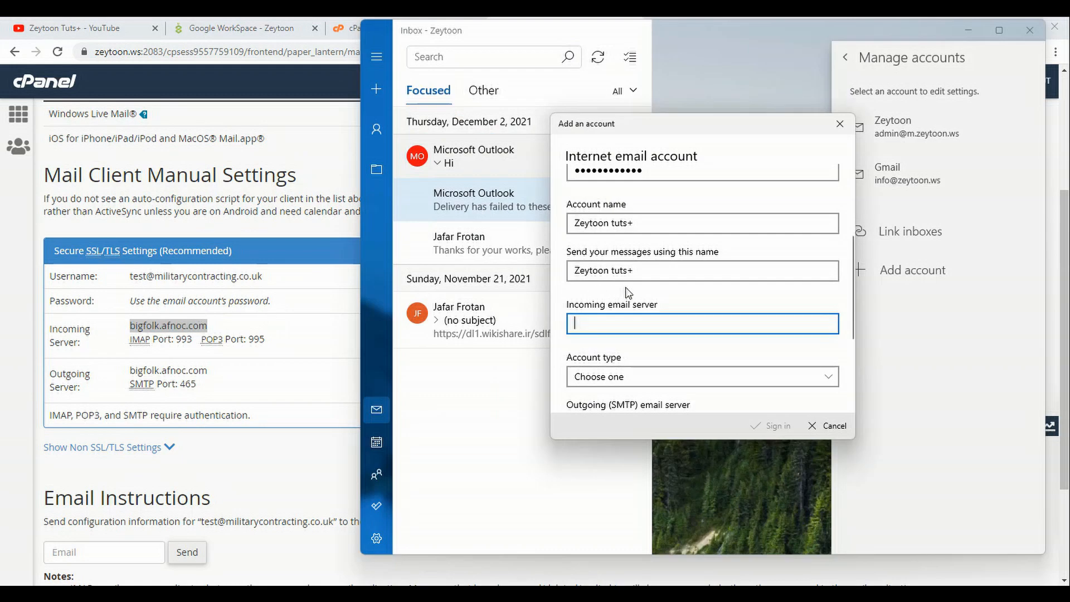
key("ctrl+v")
scroll(624, 295, "down", 3)
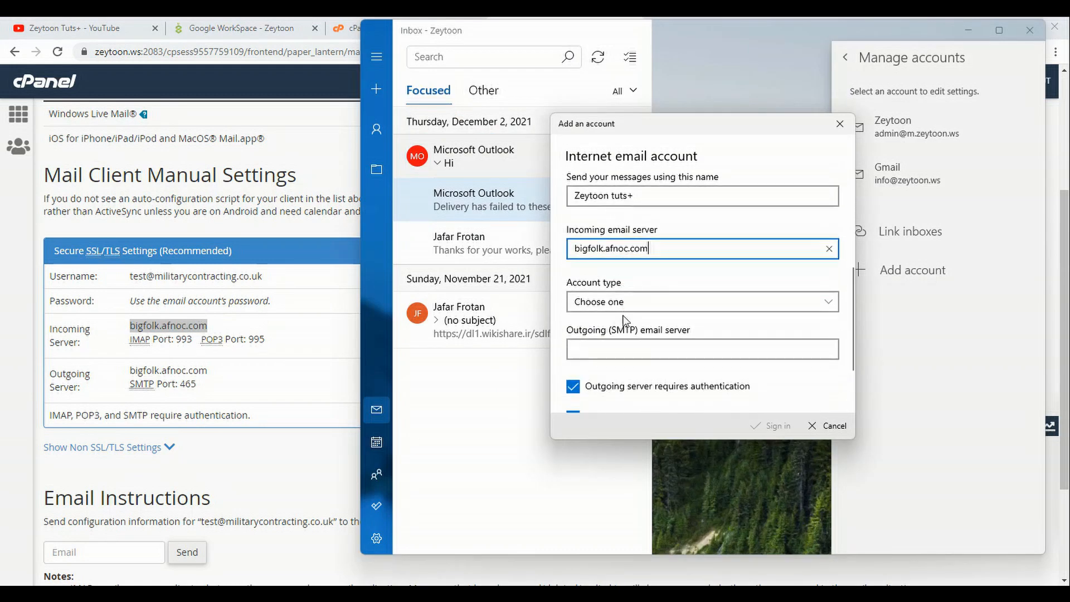
left_click(635, 272)
key("ctrl+v")
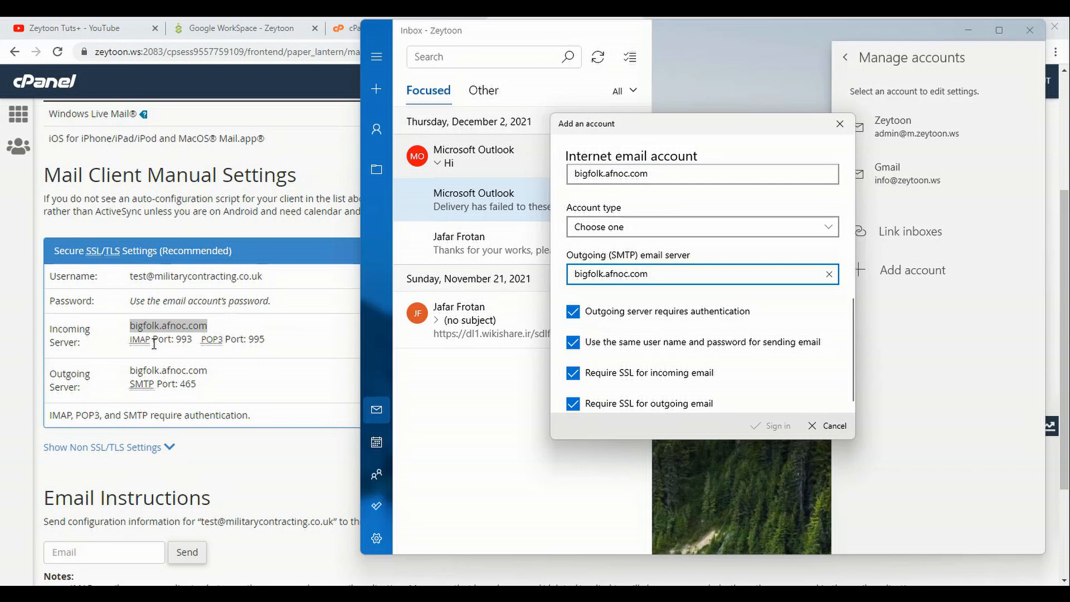
- Choose IMAP4 as the account type and create the account
left_click(679, 223)
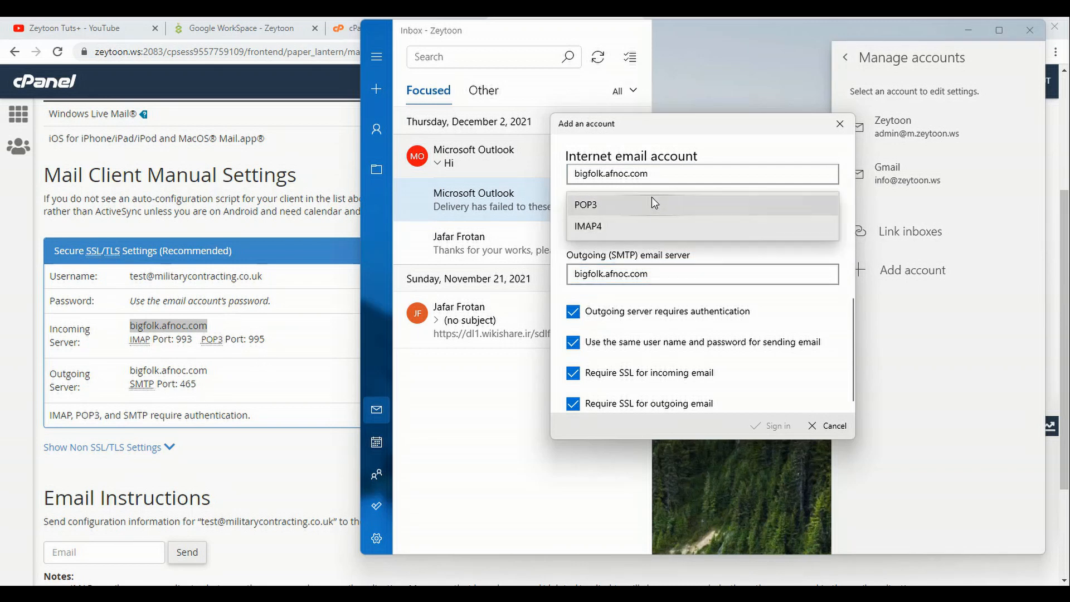
left_click(647, 225)
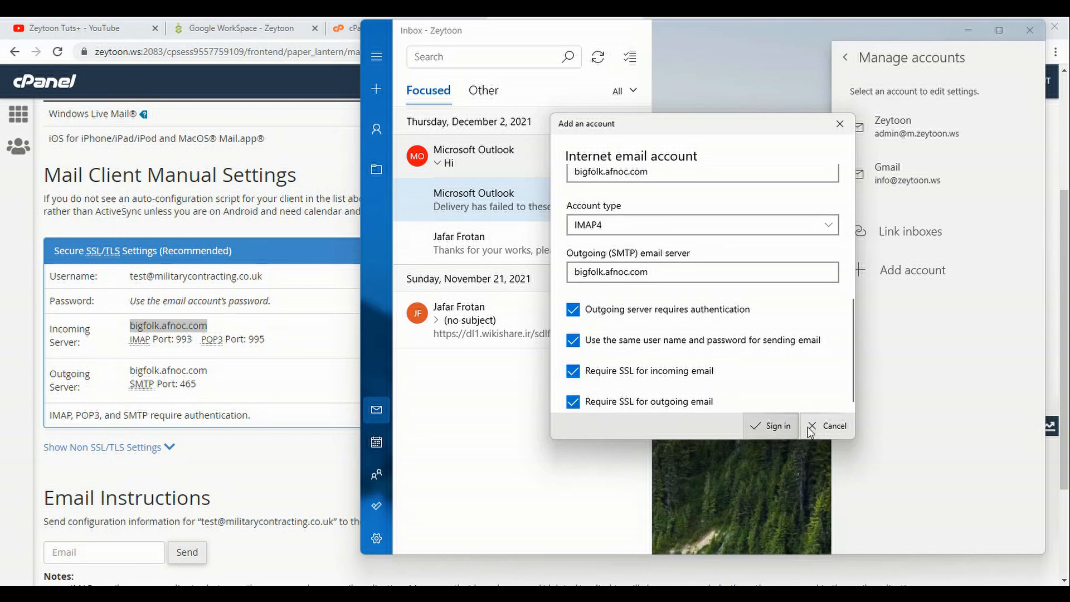
left_click(772, 430)
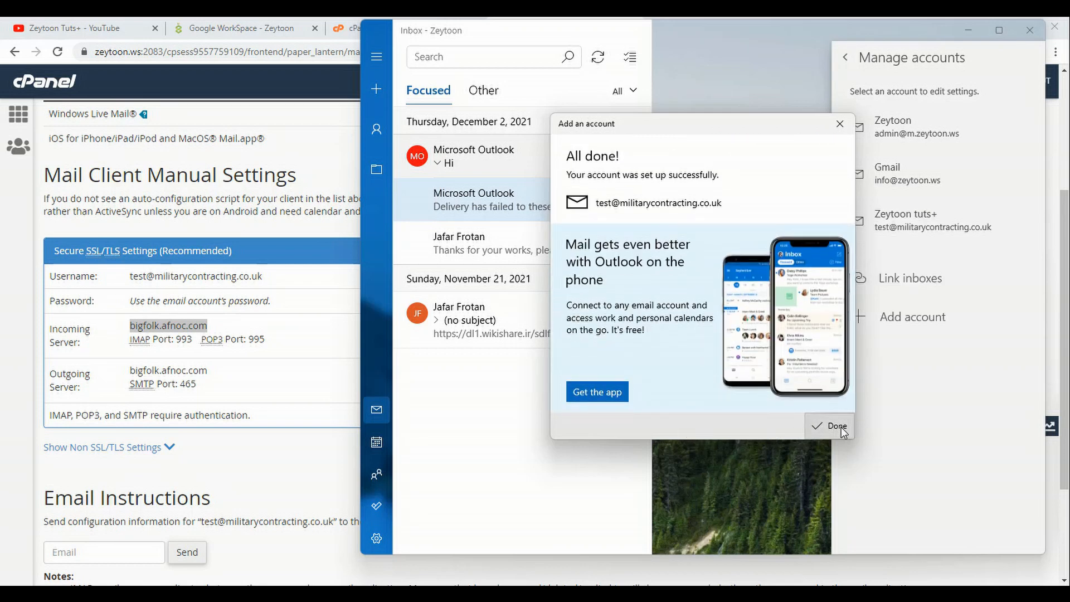
- Dismiss the setup confirmation, open the Zeytoon tuts+ inbox, then return to the cPanel home page
left_click(836, 426)
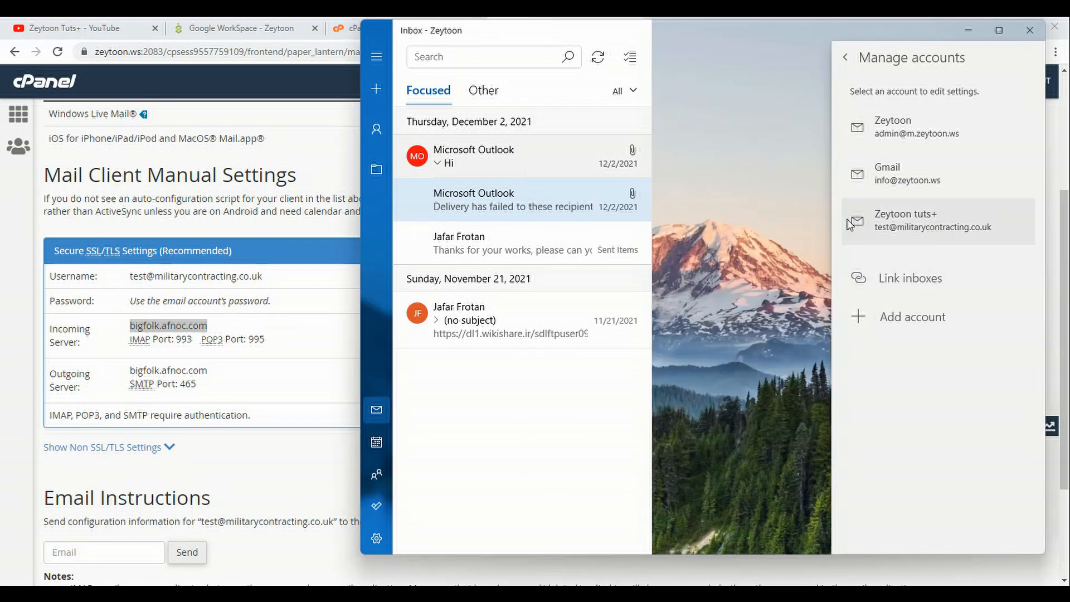
left_click(739, 209)
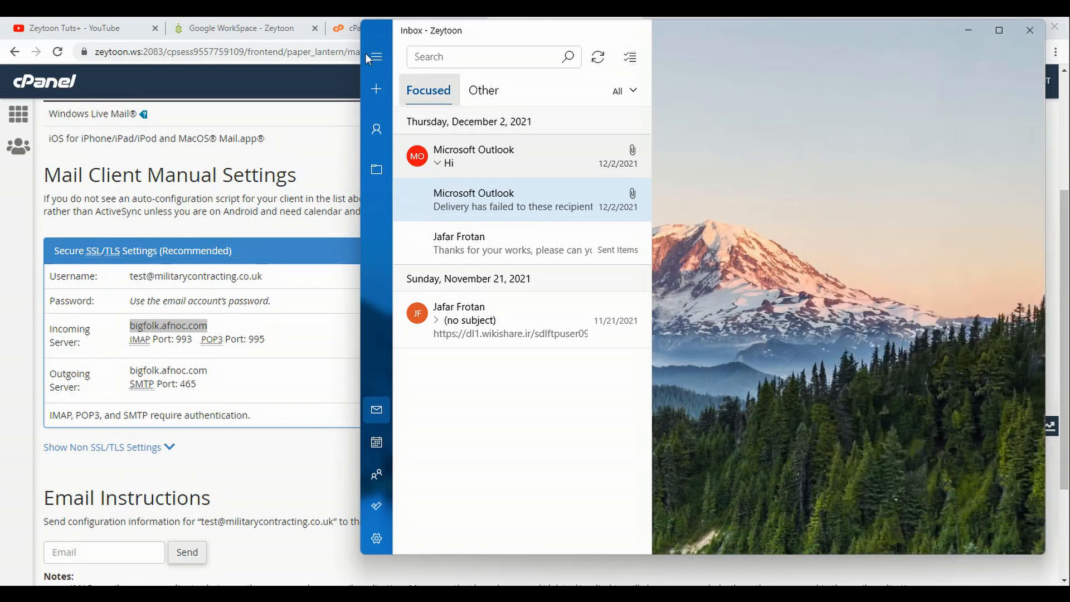
left_click(369, 54)
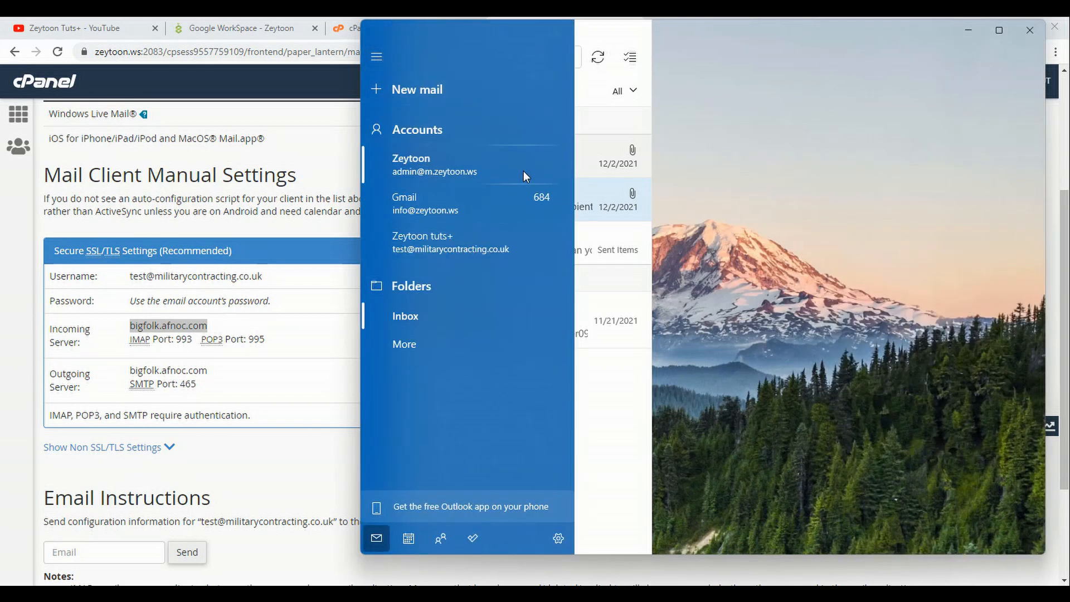
left_click(486, 248)
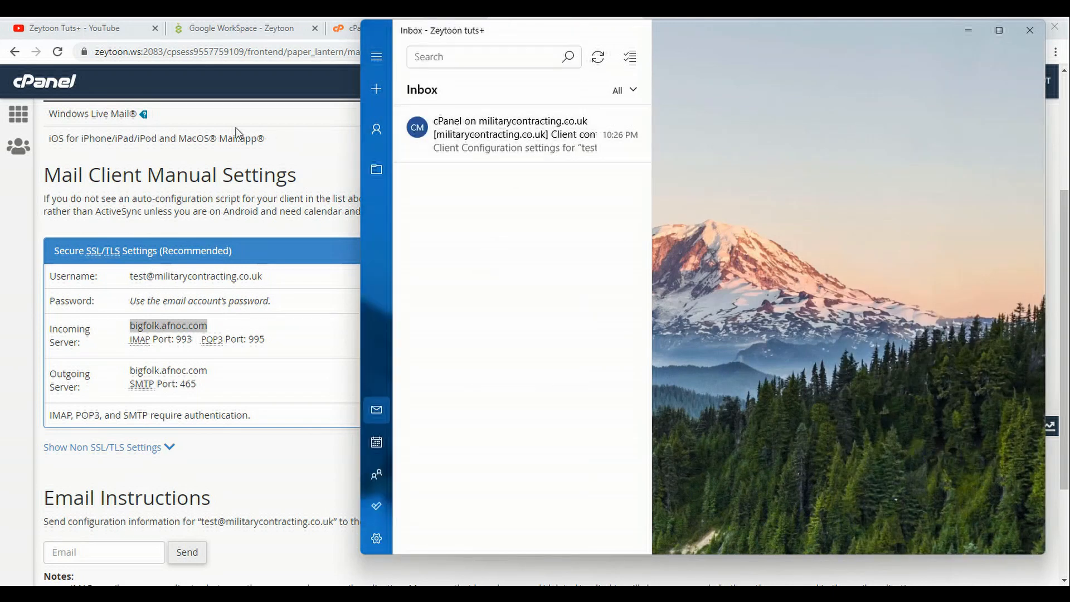
left_click(189, 88)
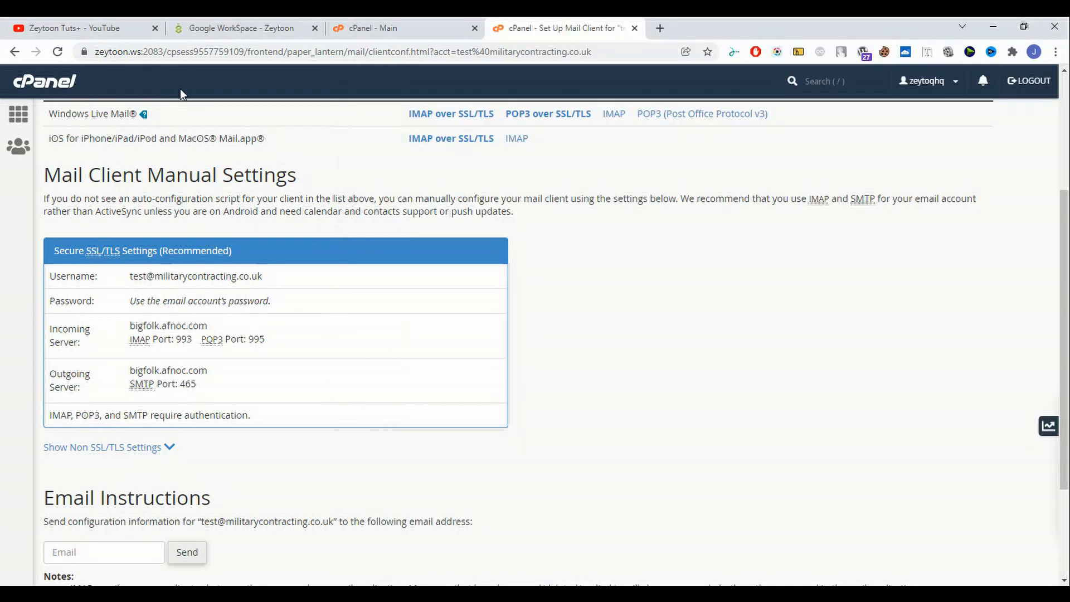
left_click(66, 91)
- Switch to the open cPanel - Main tab showing the Email tools
left_click(415, 28)
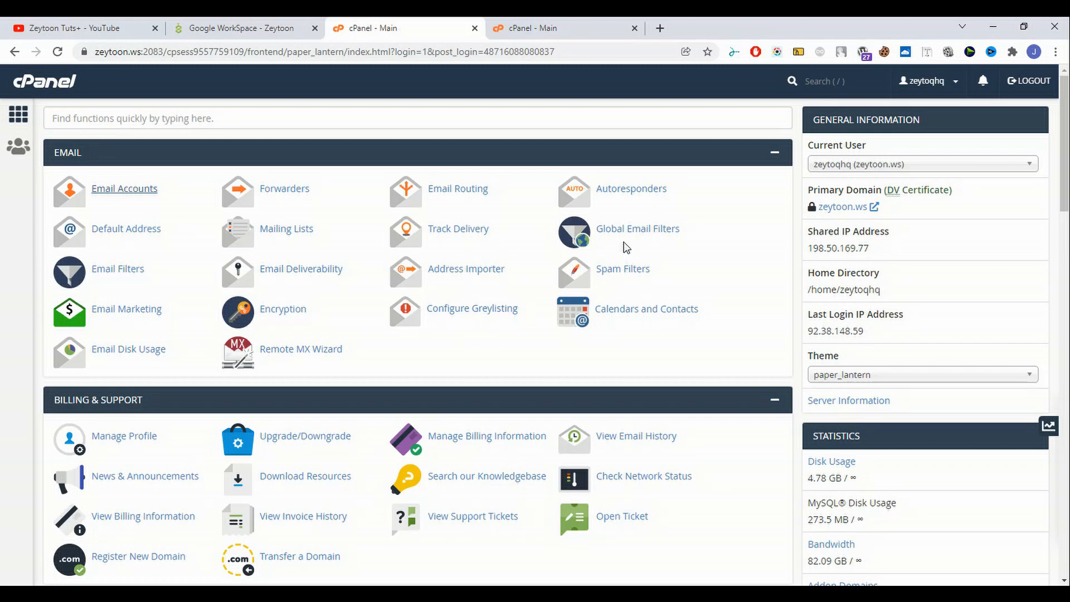
left_click(476, 321)
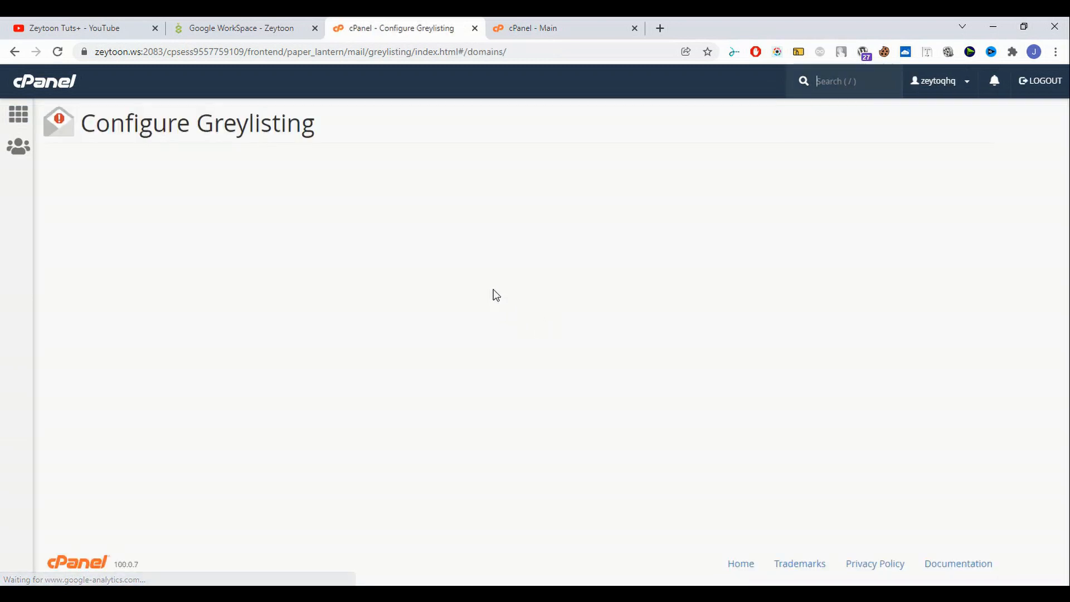
scroll(483, 193, "down", 1)
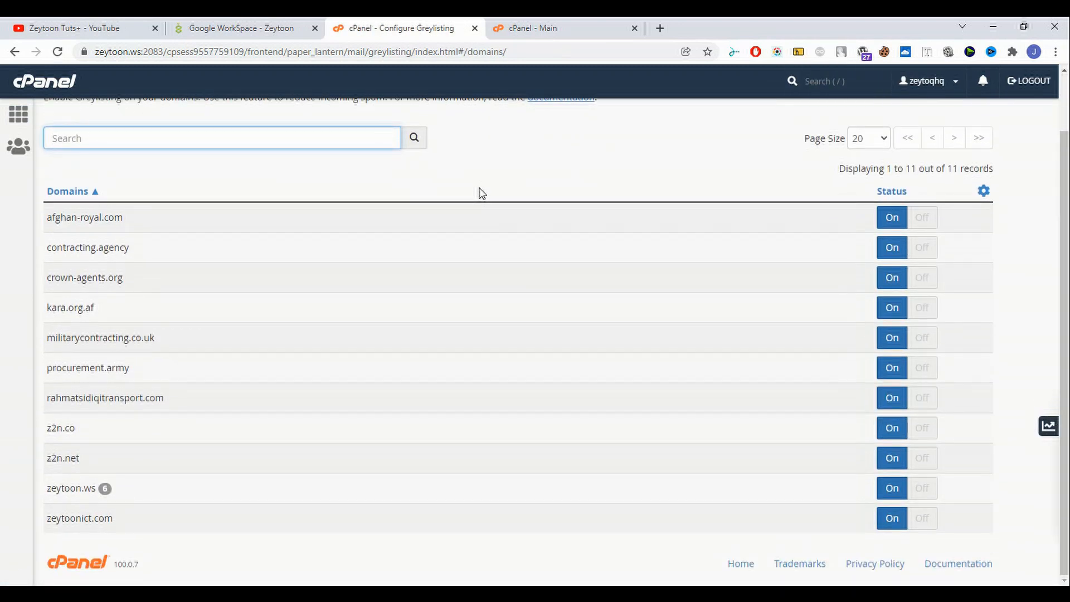
scroll(549, 332, "up", 1)
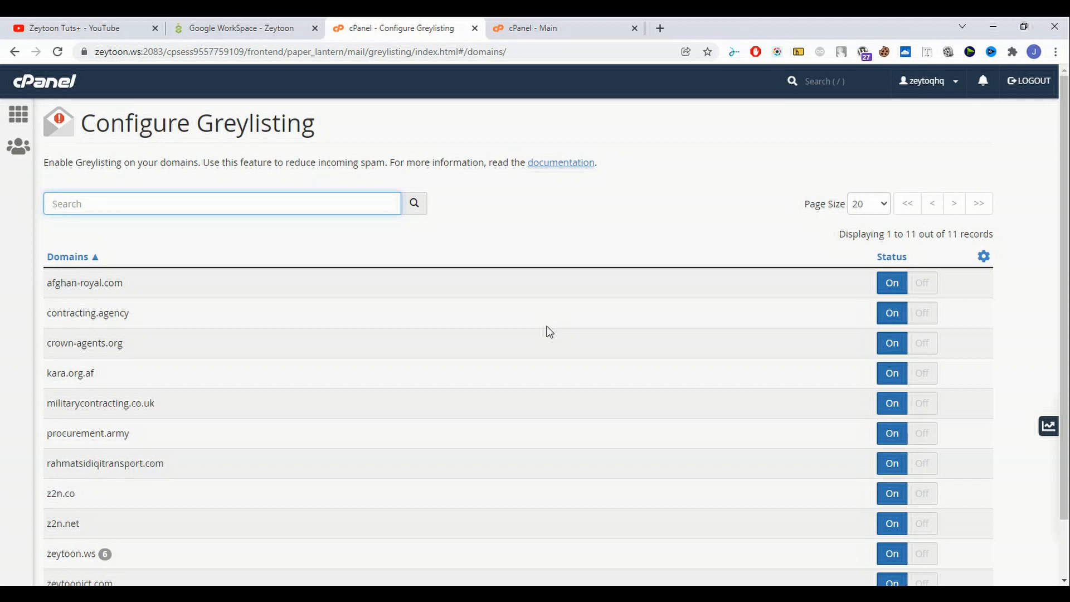
left_click(20, 114)
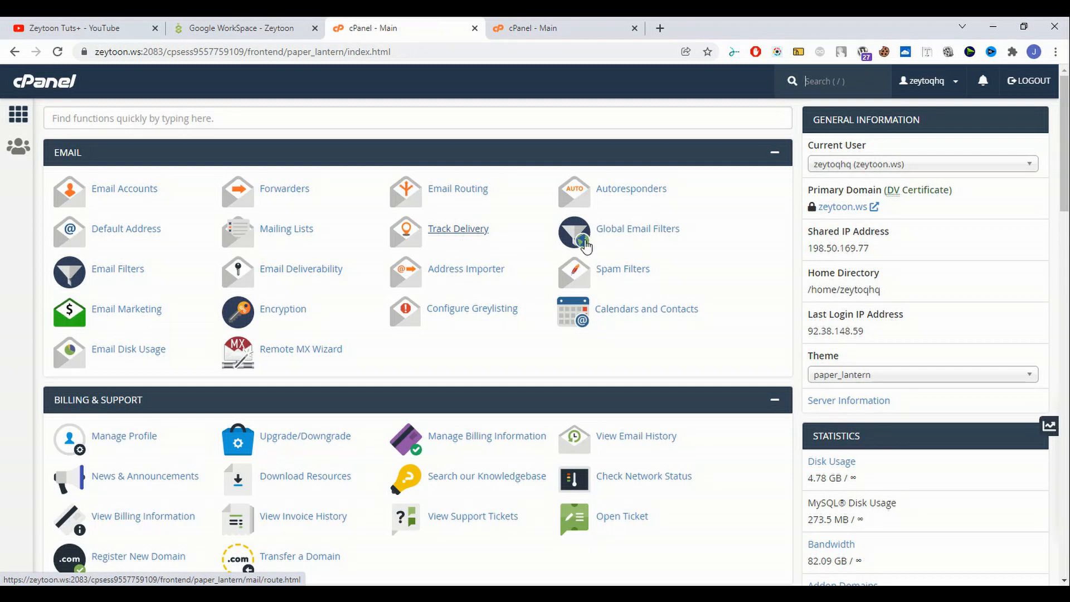
- Open Spam Filters and review the SpamAssassin, Spam Box and Auto-Delete settings
left_click(624, 271)
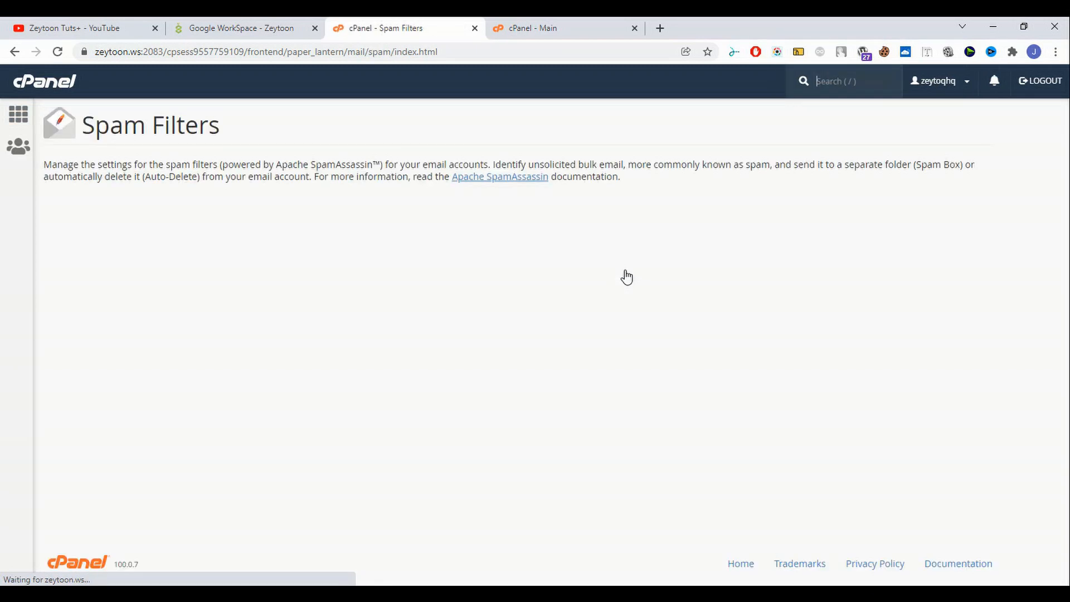
scroll(304, 280, "down", 3)
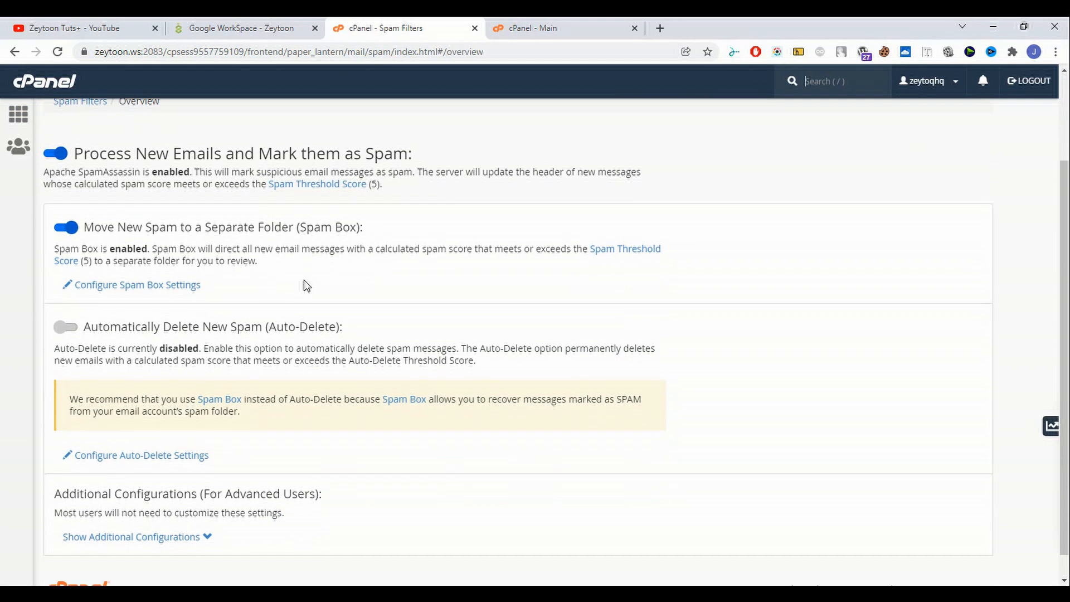